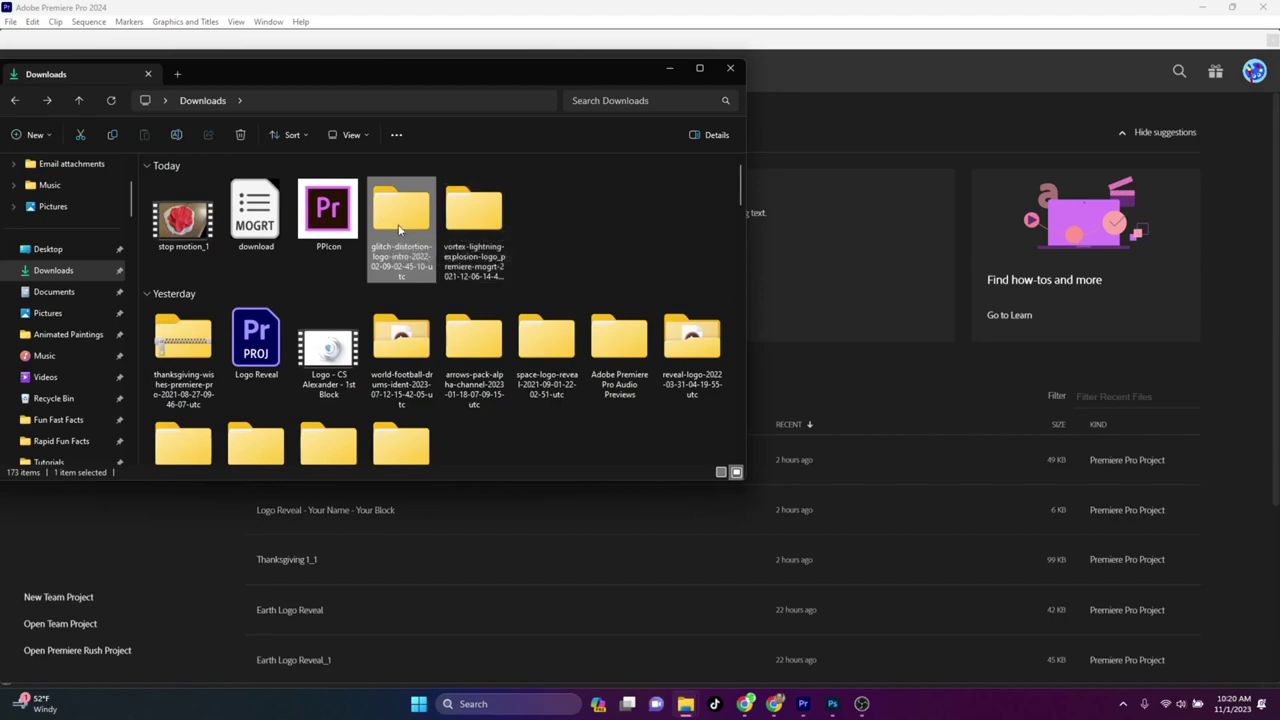
Open the Glitch Distortion Logo Intro project from its folder in Downloads and convert it as Glitch Distortion Logo Intro_1
{"action": "double_click", "coordinate": [399, 229]}
{"action": "double_click", "coordinate": [186, 243]}
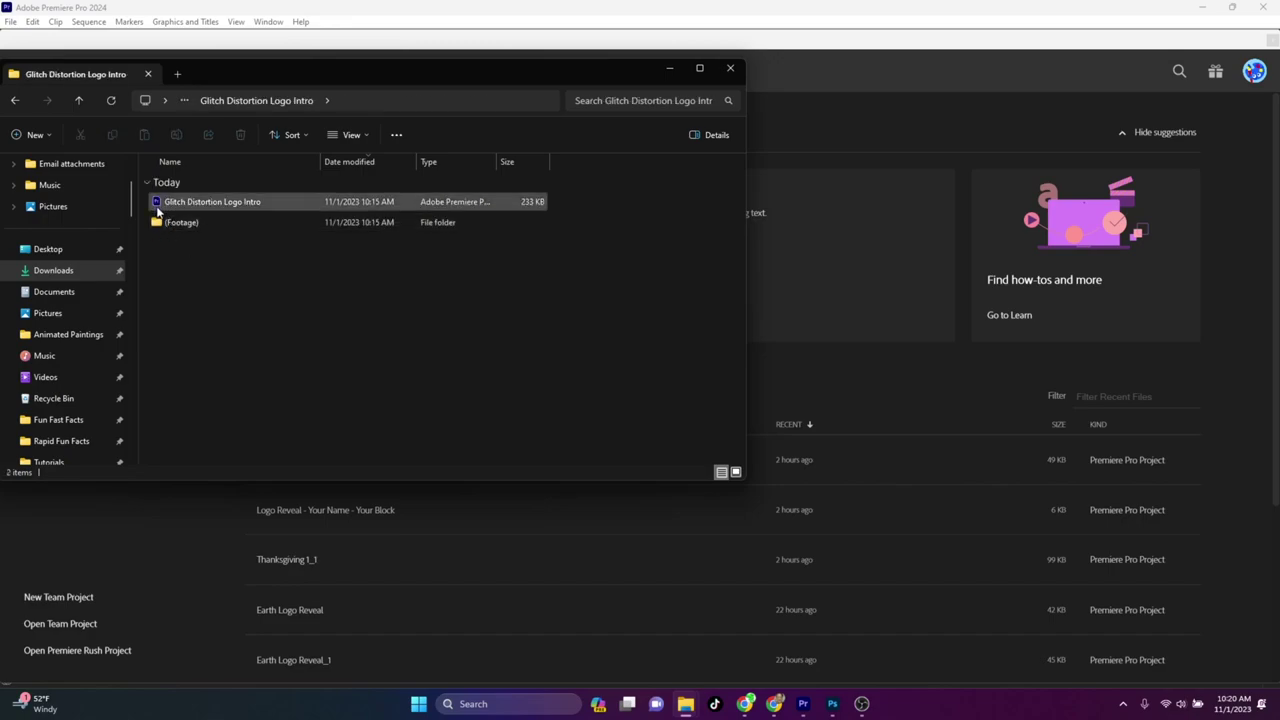
{"action": "double_click", "coordinate": [180, 206]}
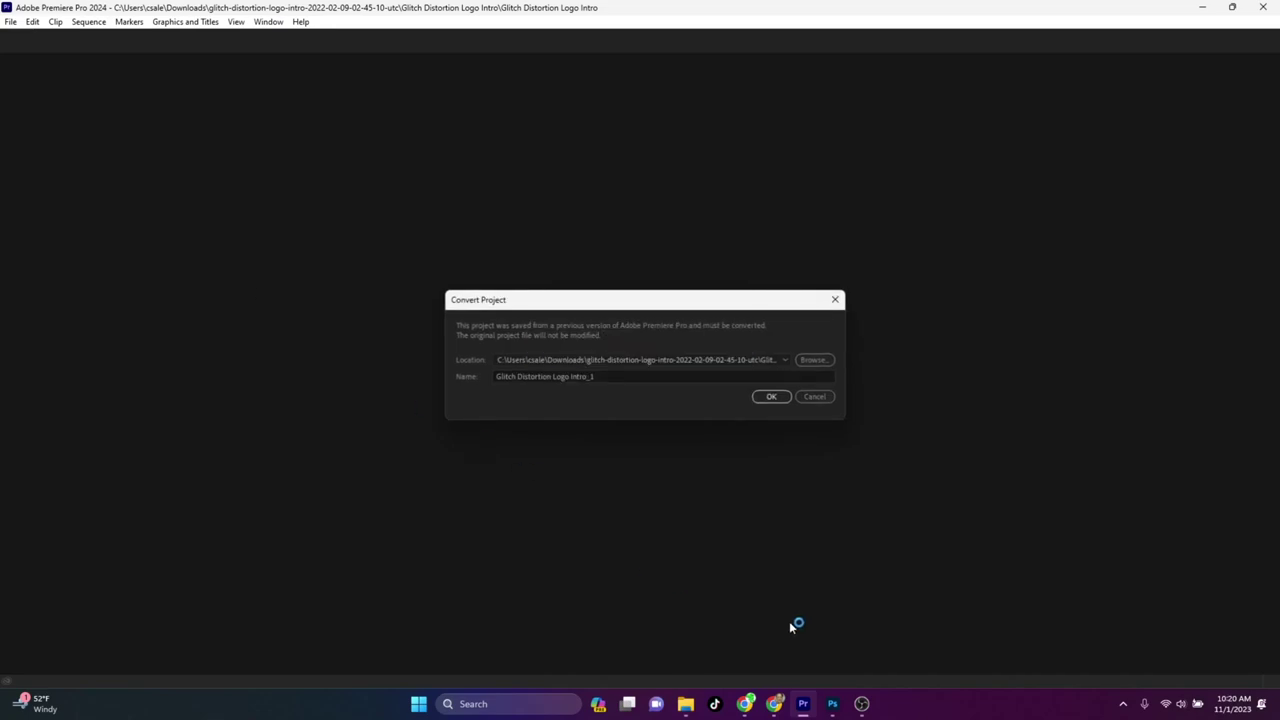
{"action": "left_click", "coordinate": [771, 397]}
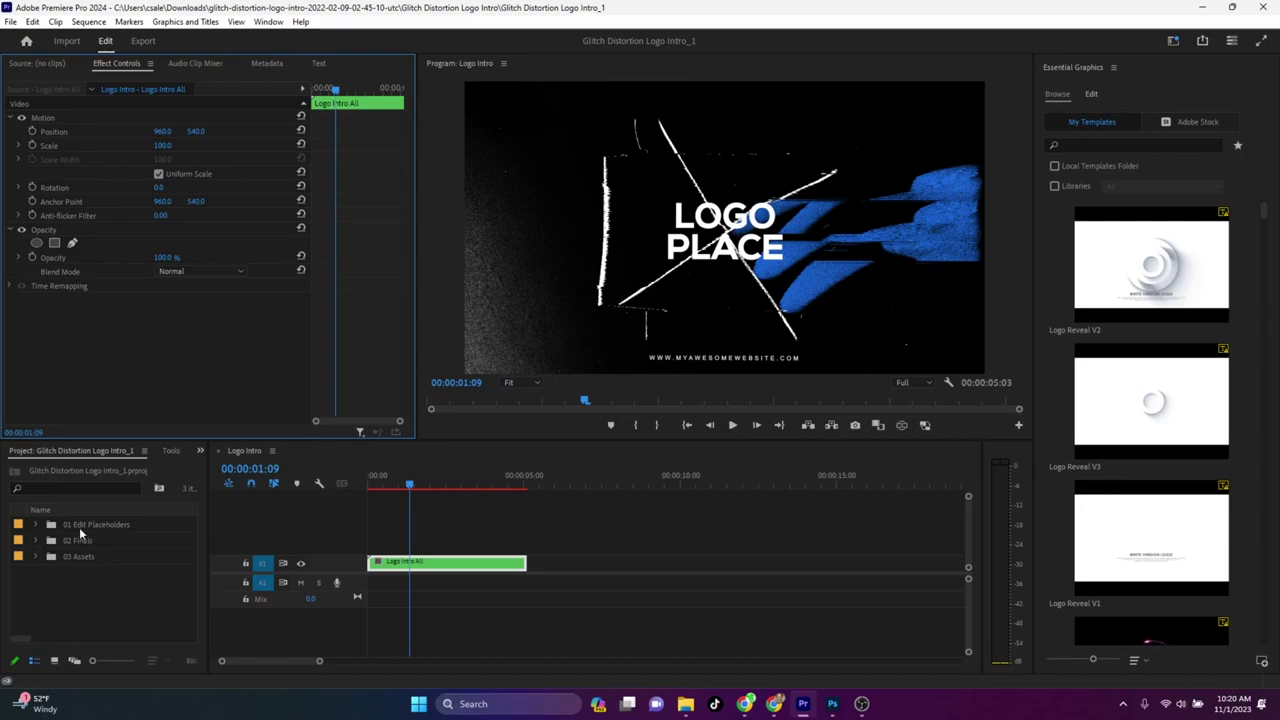
Open the Logo Placeholder sequence from the Logo bin inside 01 Edit Placeholders
{"action": "left_click", "coordinate": [36, 525]}
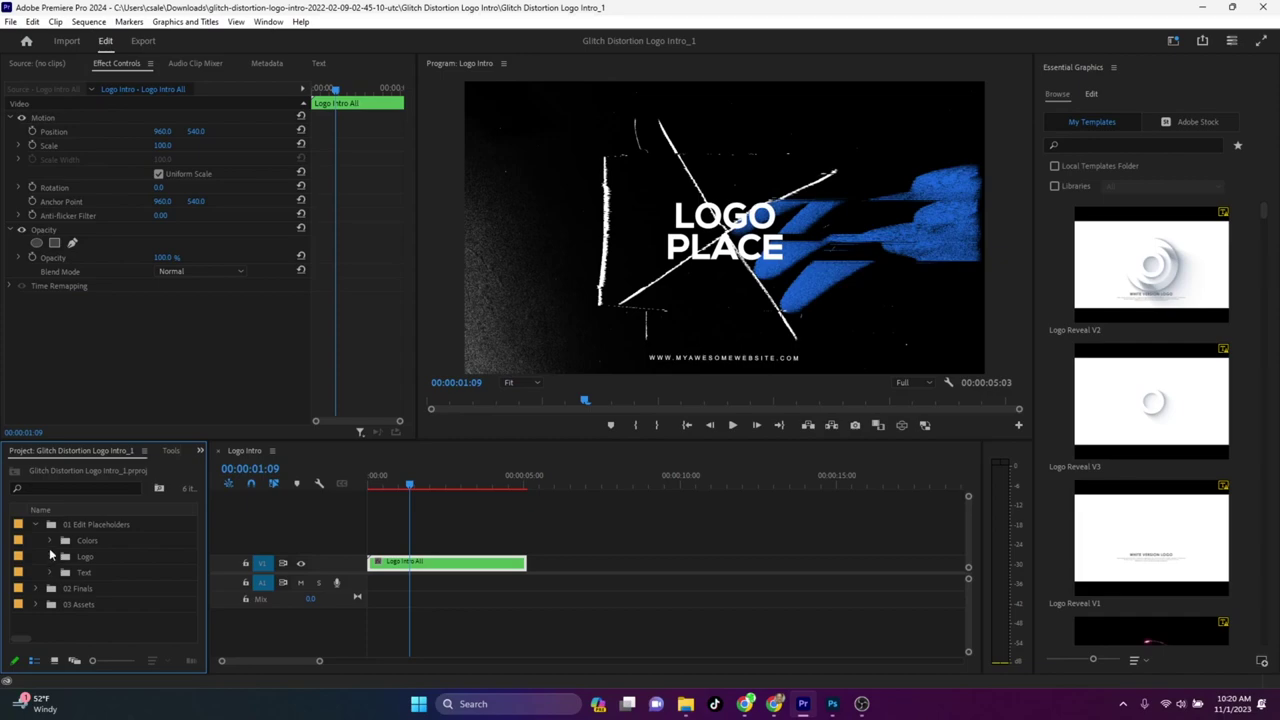
{"action": "left_click", "coordinate": [50, 557]}
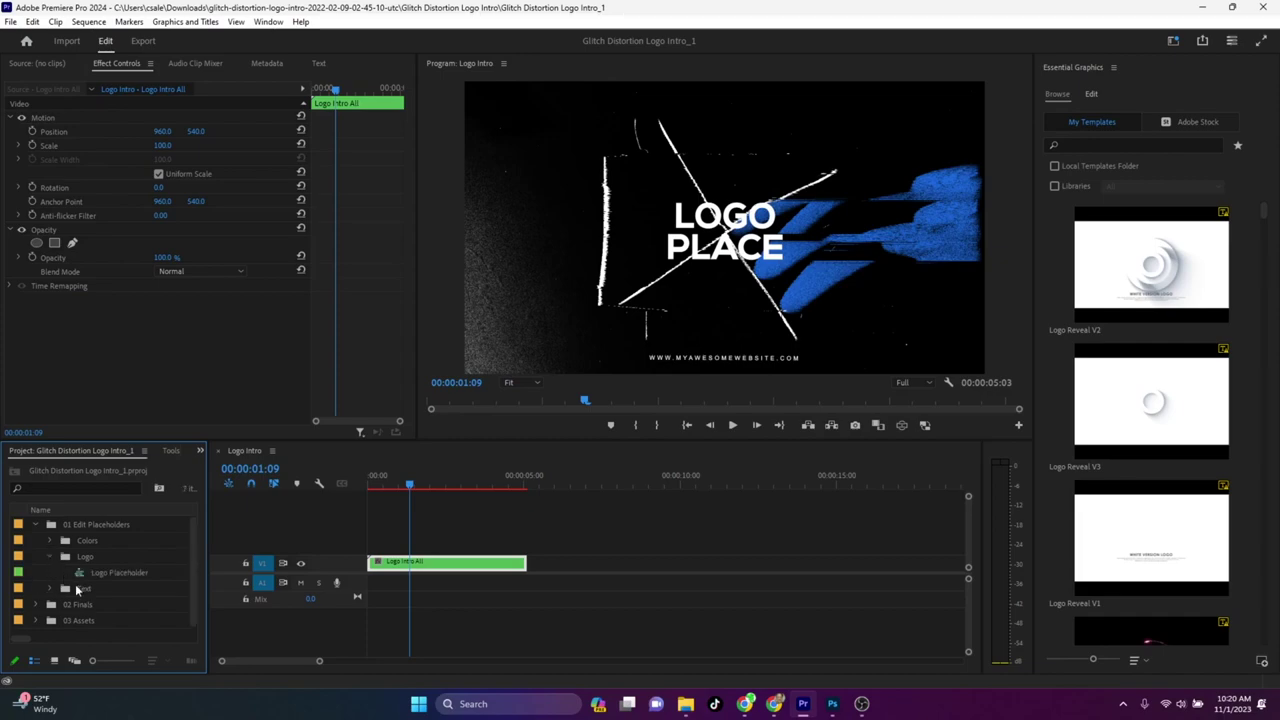
{"action": "double_click", "coordinate": [84, 575]}
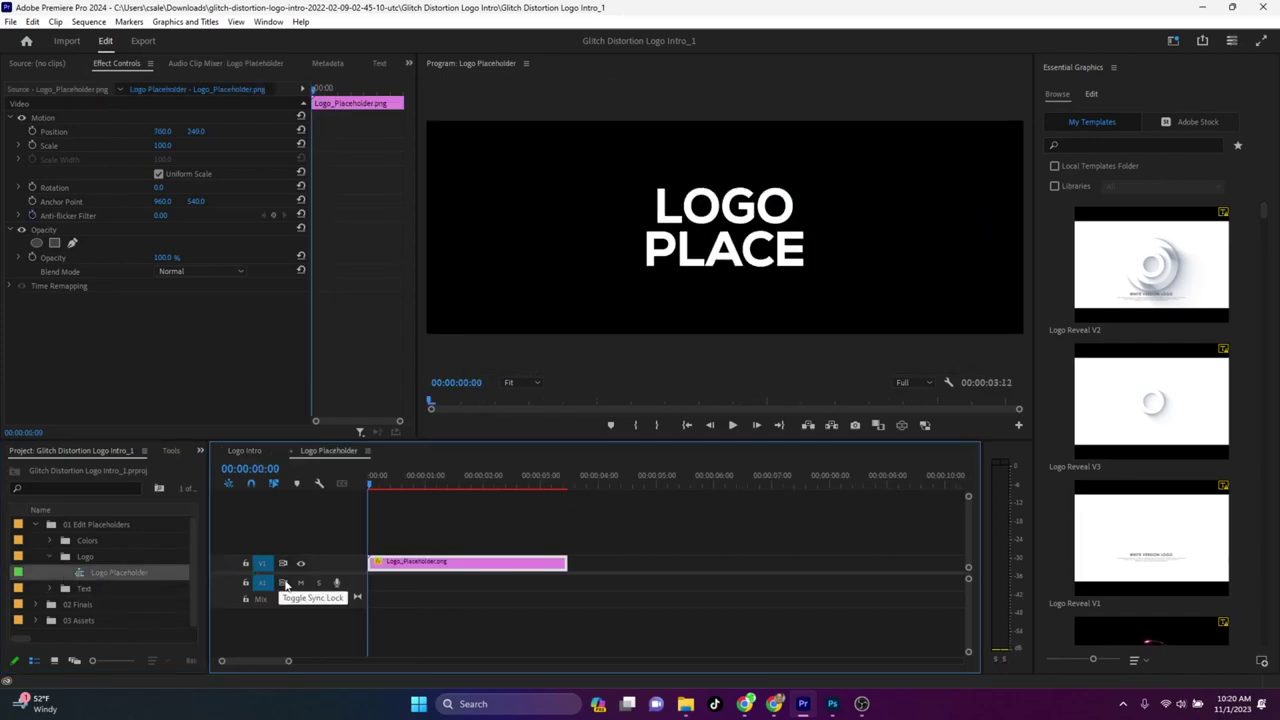
Add the CS Alexander Studios Seahorsefly image from the desktop's Video Content folder to track V2, after the placeholder clip
{"action": "left_click", "coordinate": [685, 703]}
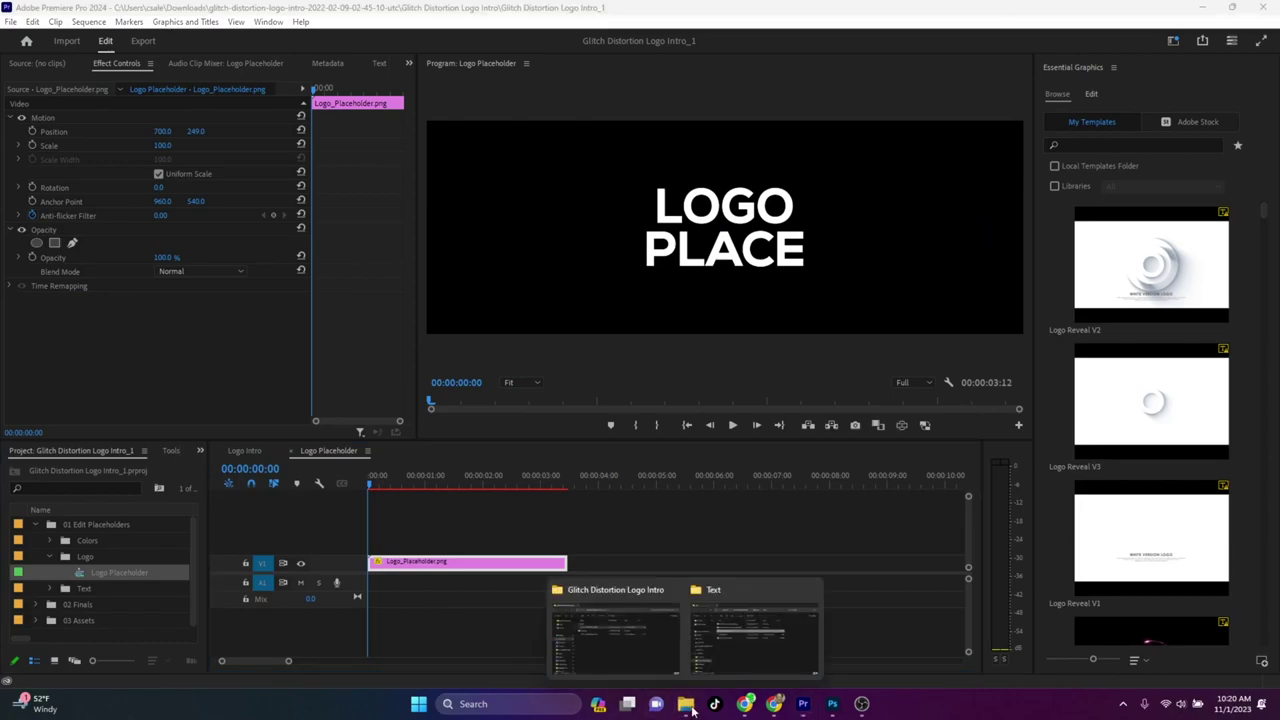
{"action": "left_click", "coordinate": [641, 645]}
{"action": "left_click", "coordinate": [47, 249]}
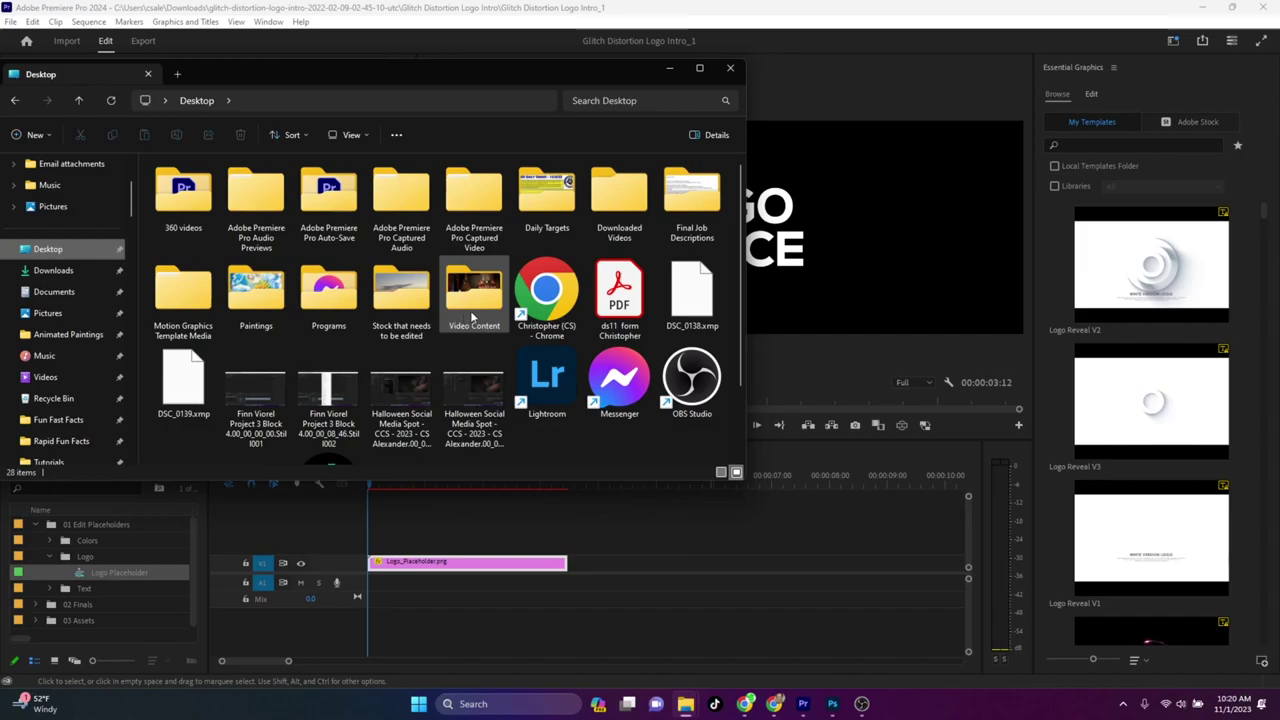
{"action": "double_click", "coordinate": [474, 316]}
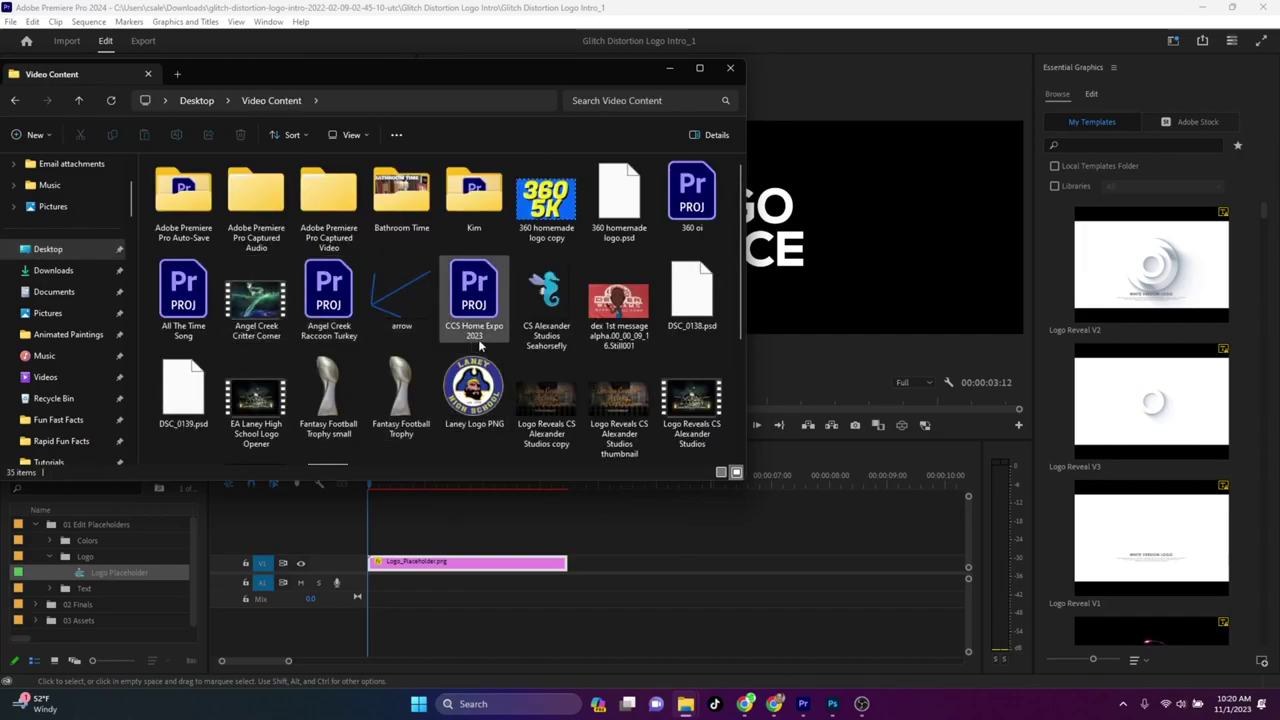
{"action": "left_click", "coordinate": [544, 290]}
{"action": "left_click_drag", "start_coordinate": [544, 290], "coordinate": [588, 545]}
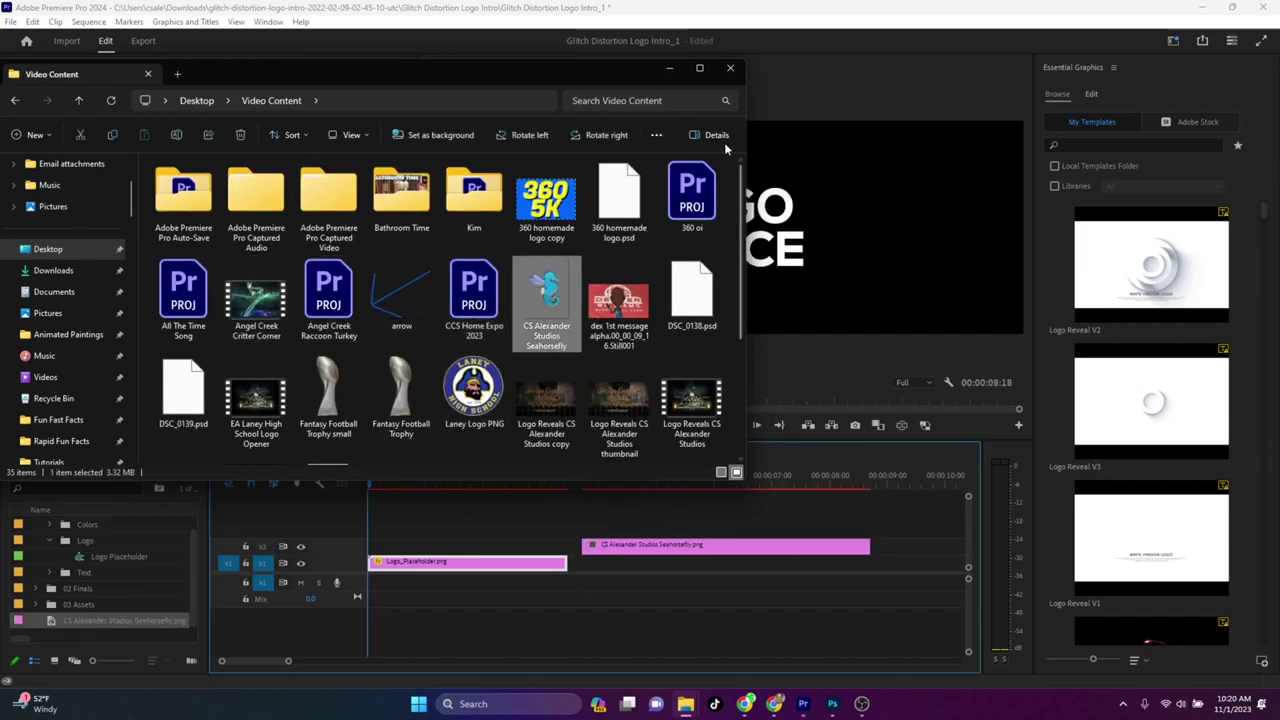
{"action": "left_click", "coordinate": [668, 72]}
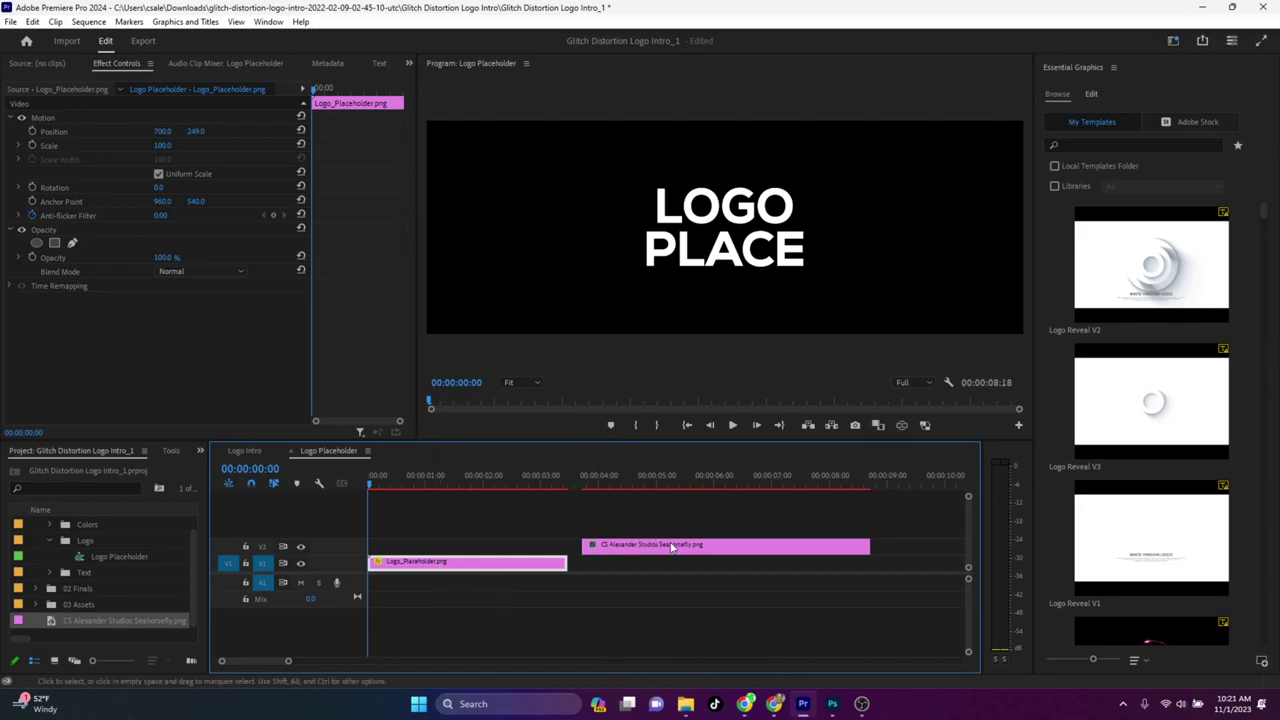
Move the seahorse image over the Logo_Placeholder.png clip on V1 to overwrite it, and set its scale to 14
{"action": "left_click_drag", "start_coordinate": [700, 551], "coordinate": [484, 575]}
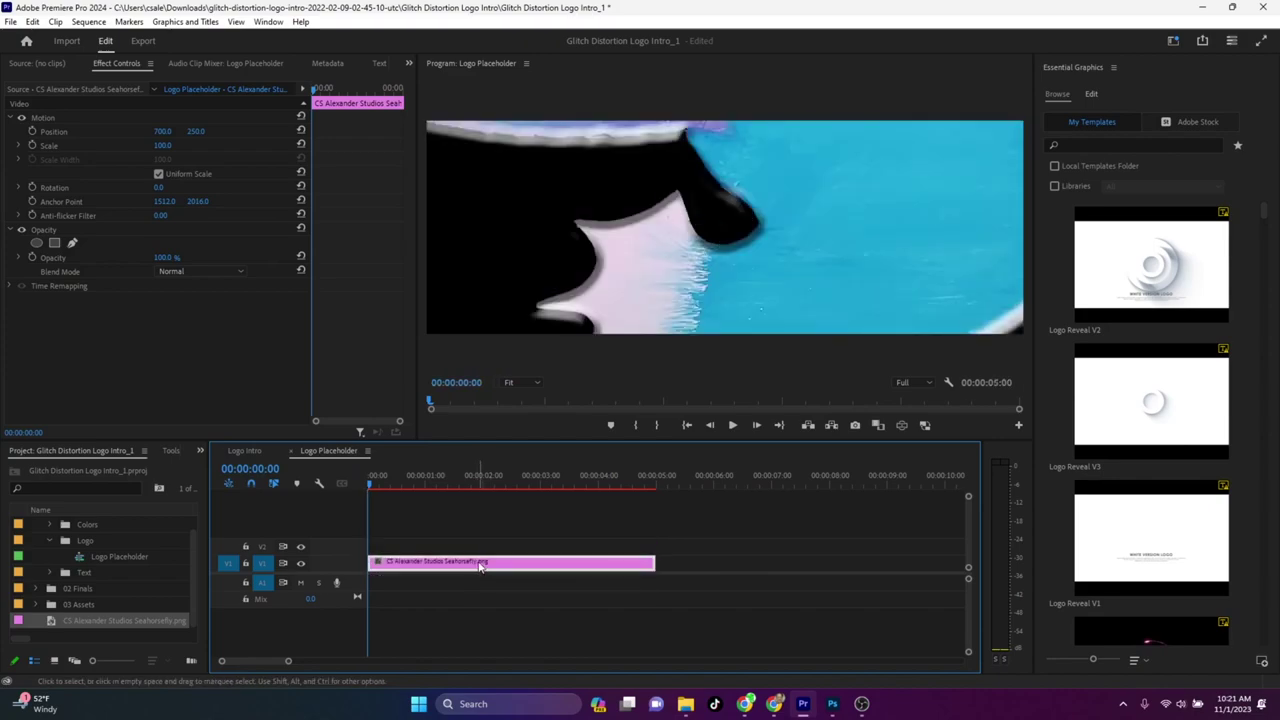
{"action": "left_click", "coordinate": [117, 66]}
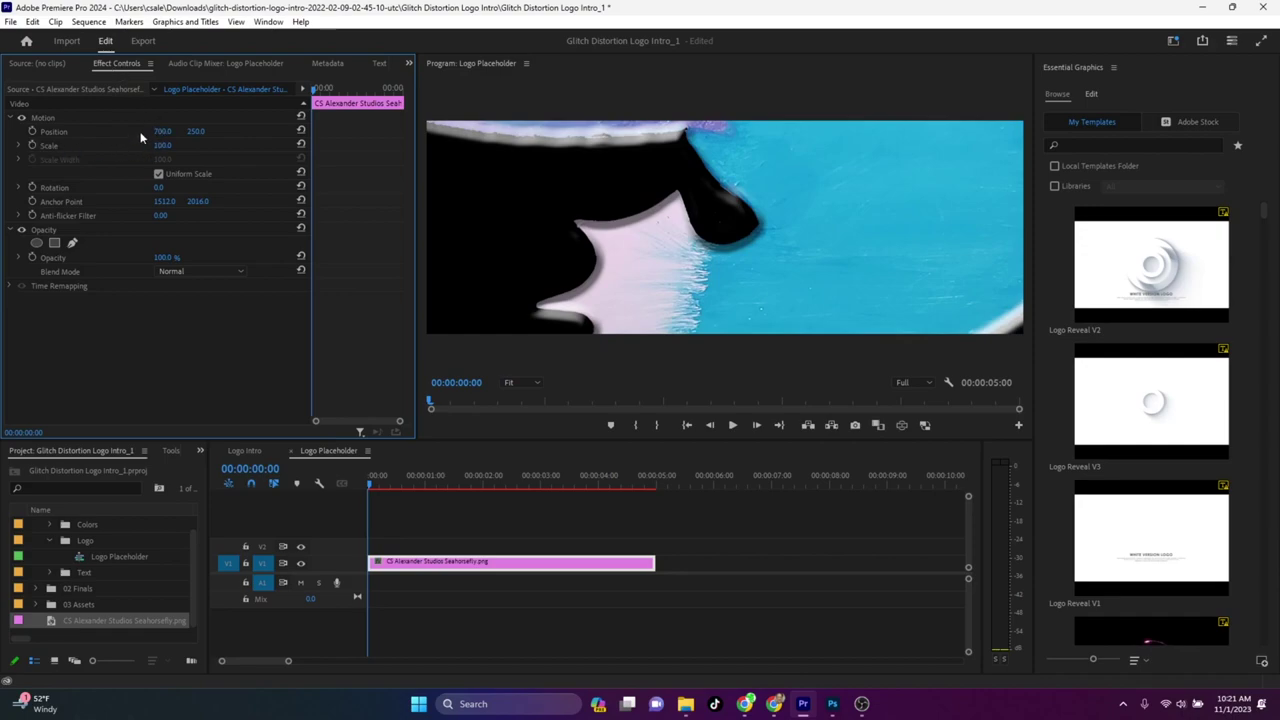
{"action": "left_click_drag", "start_coordinate": [161, 146], "coordinate": [79, 146]}
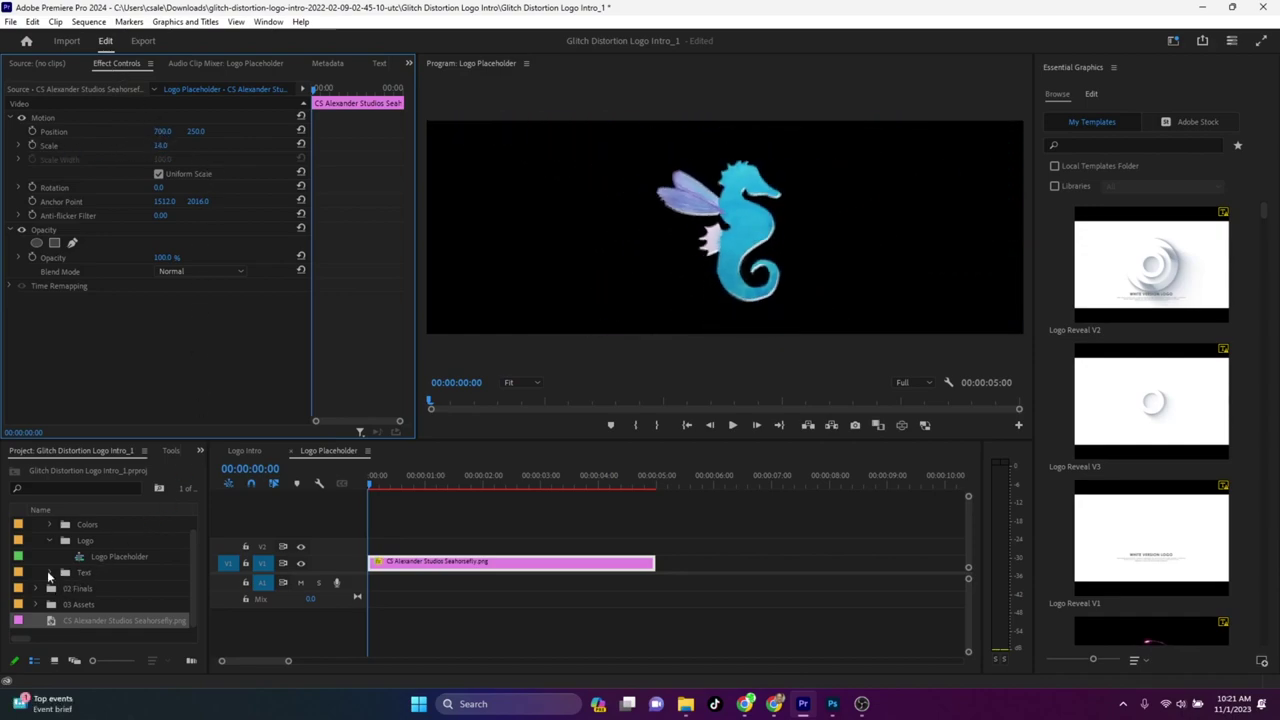
Open the Text Placeholder sequence and replace the website text with CSAlexanderStudios.com
{"action": "left_click", "coordinate": [49, 574]}
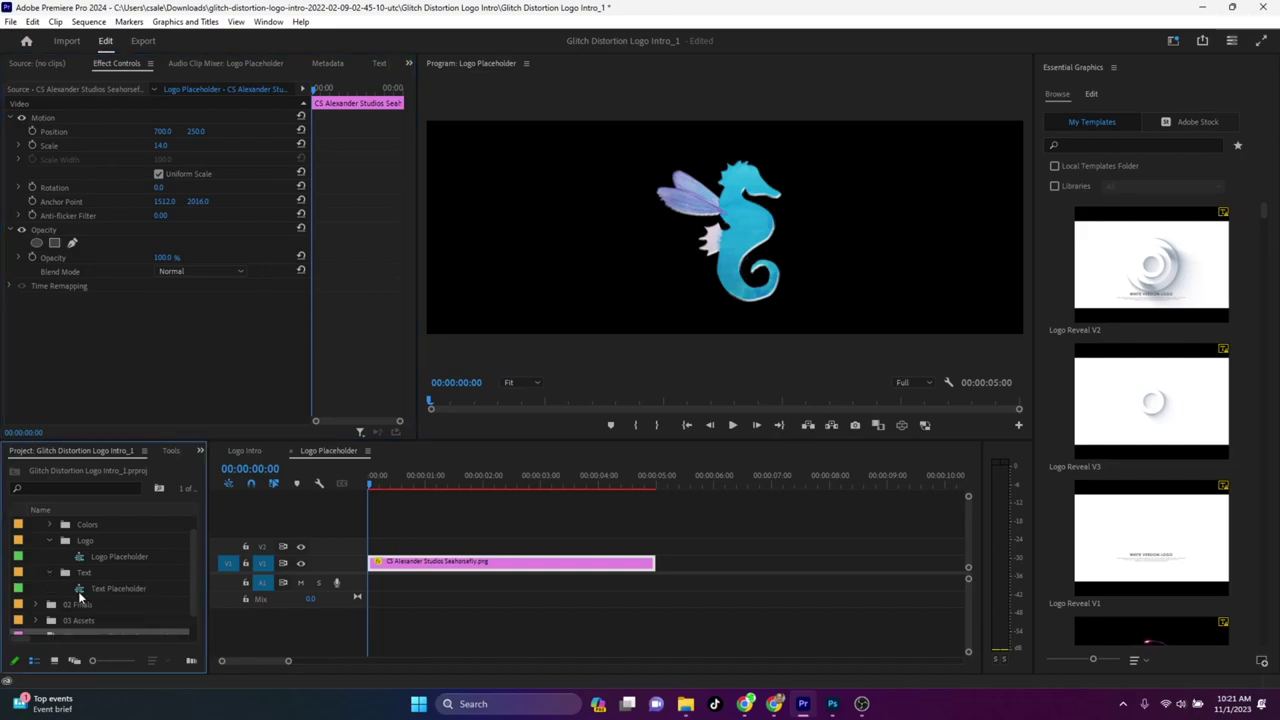
{"action": "double_click", "coordinate": [80, 590]}
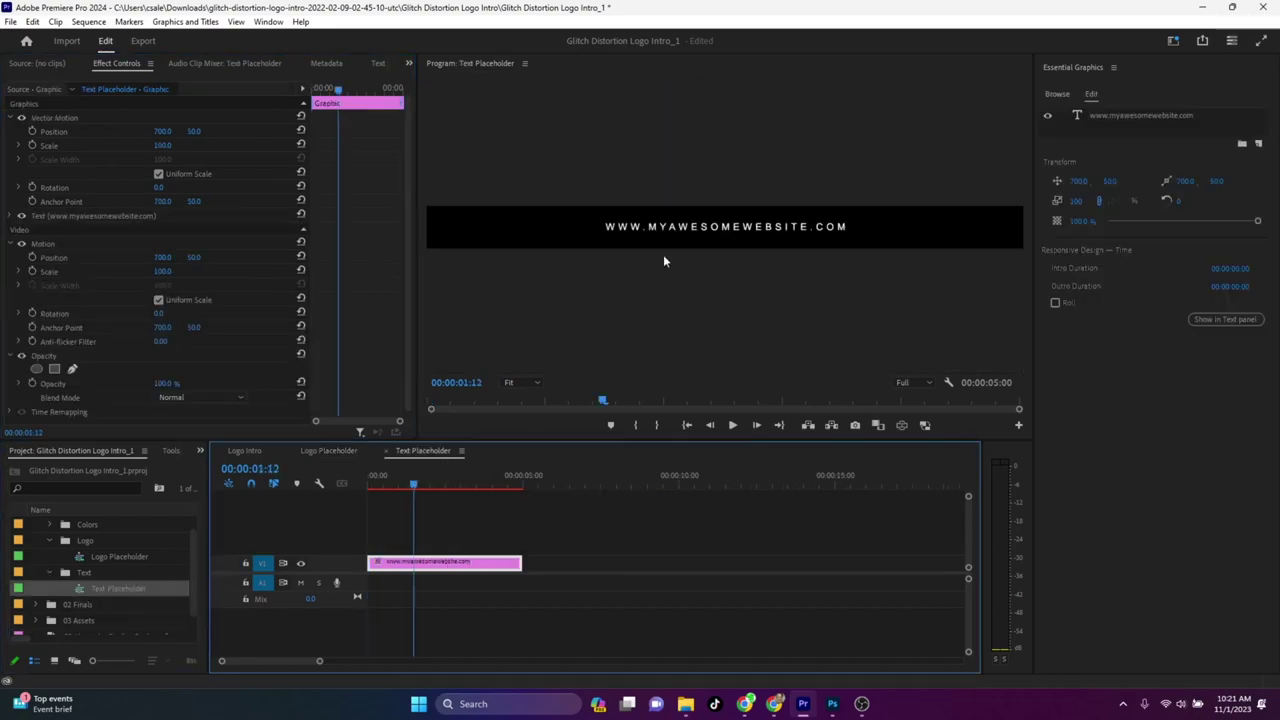
{"action": "left_click", "coordinate": [700, 235]}
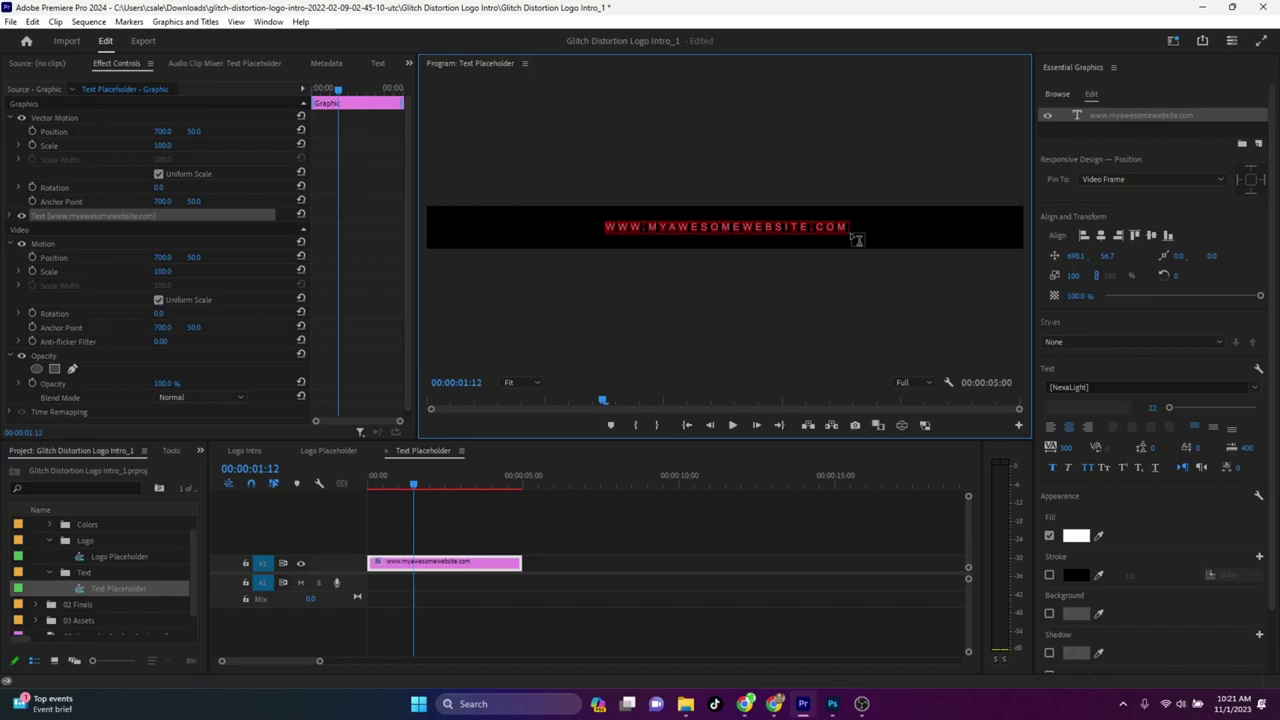
{"action": "type", "text": "CSALEXANDER"}
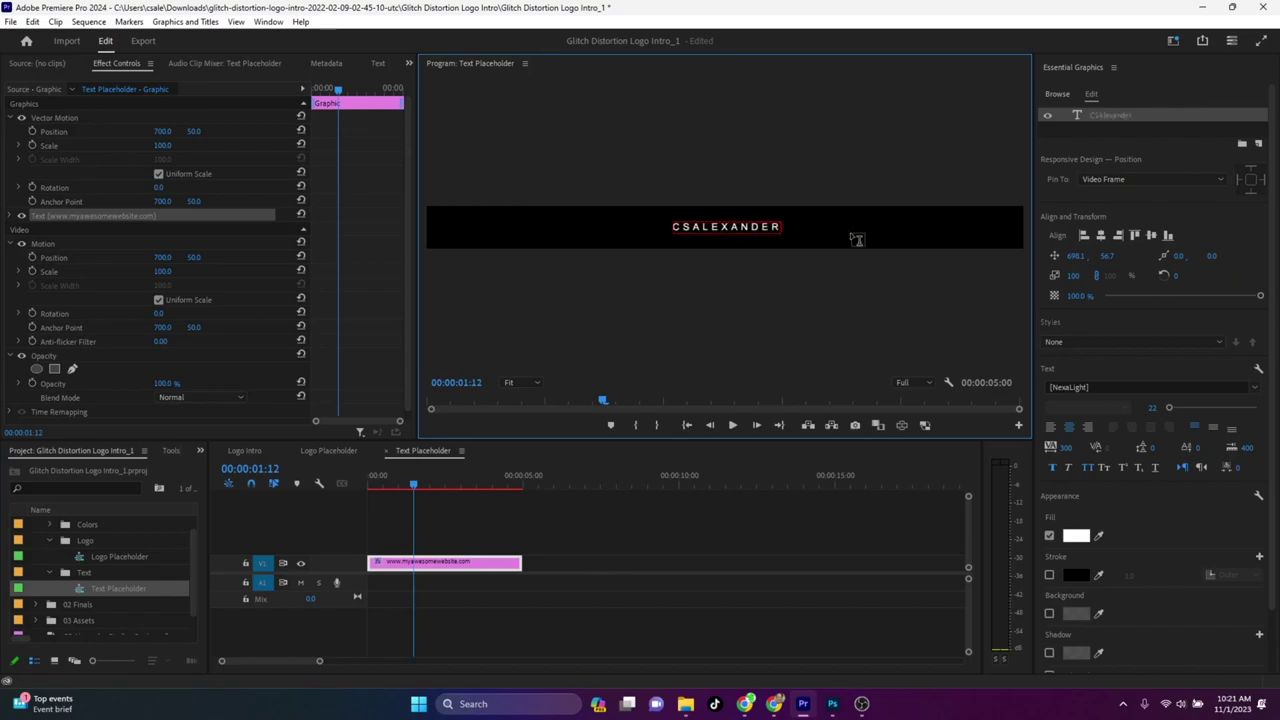
{"action": "type", "text": "Studios.com"}
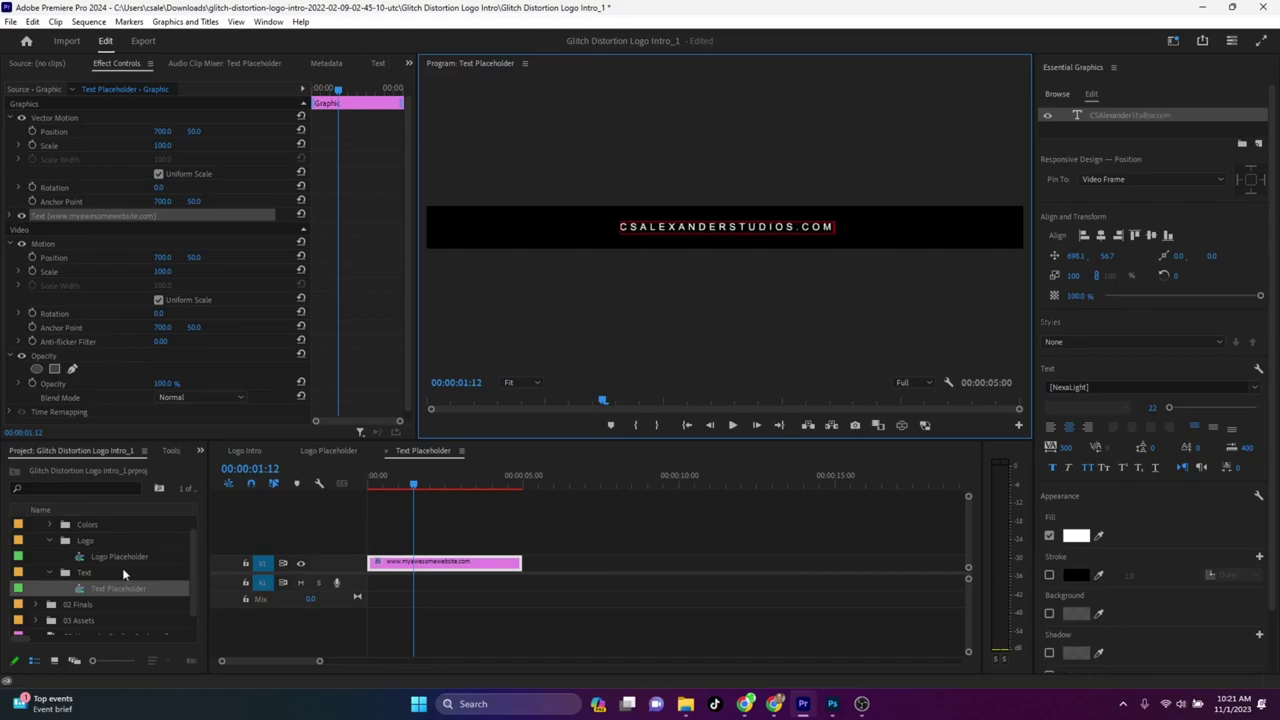
Open the Logo Intro sequence from 02 Finals and play it from the start to review the logo and text
{"action": "scroll", "coordinate": [114, 570], "scroll_direction": "down", "scroll_amount": 1}
{"action": "left_click", "coordinate": [35, 590]}
{"action": "double_click", "coordinate": [80, 605]}
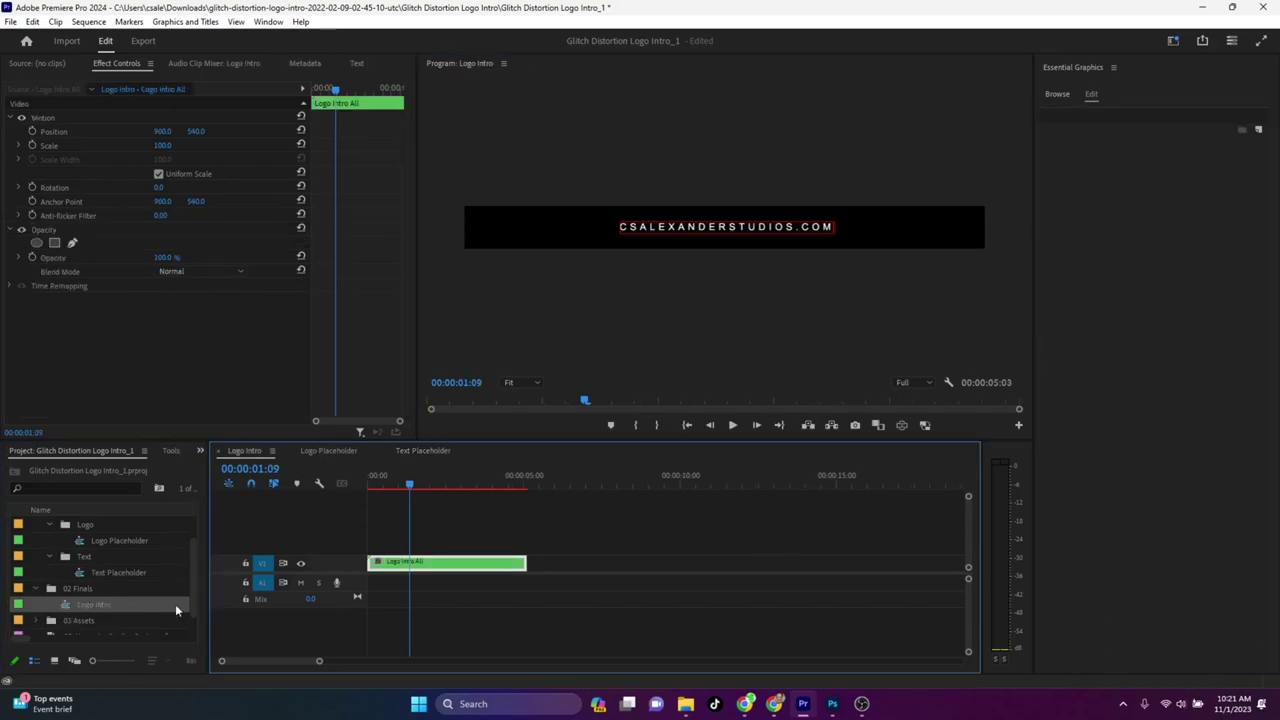
{"action": "left_click", "coordinate": [409, 484]}
{"action": "left_click_drag", "start_coordinate": [409, 484], "coordinate": [368, 486]}
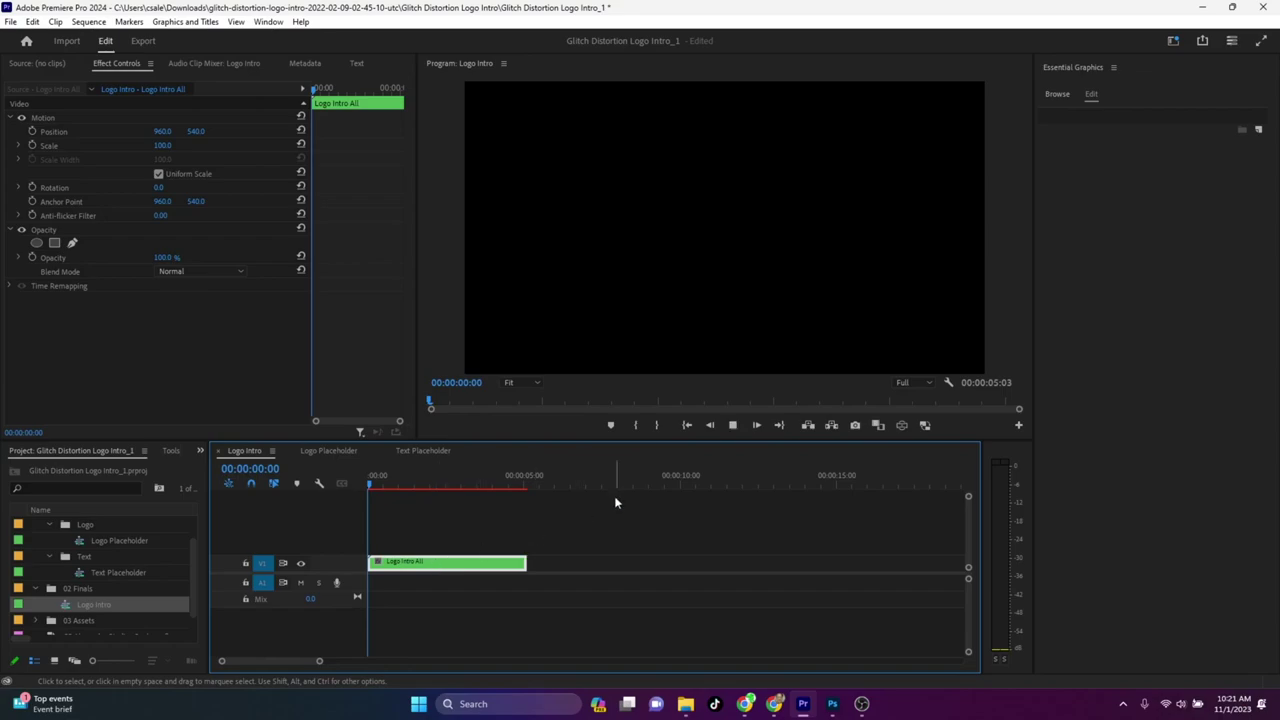
{"action": "left_click", "coordinate": [732, 425]}
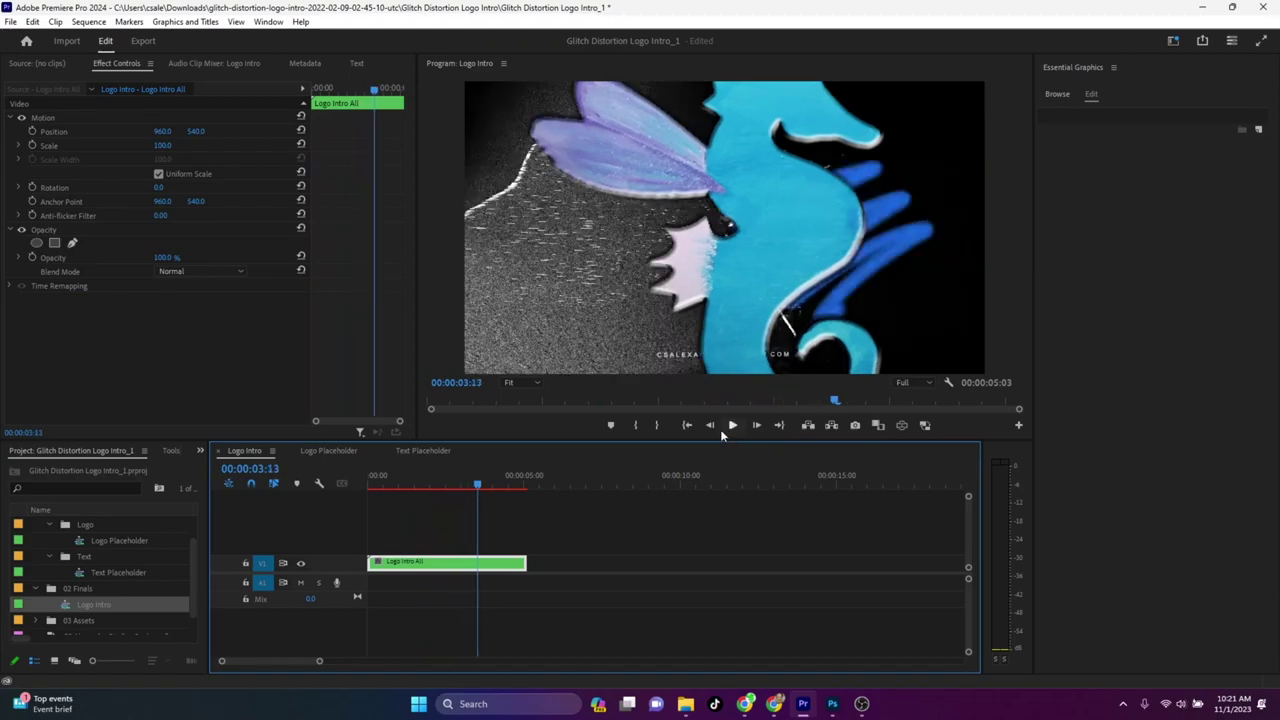
{"action": "mouse_move", "coordinate": [451, 482]}
{"action": "left_mouse_down"}
{"action": "mouse_move", "coordinate": [391, 481]}
{"action": "mouse_move", "coordinate": [516, 486]}
{"action": "mouse_move", "coordinate": [456, 486]}
{"action": "left_mouse_up"}
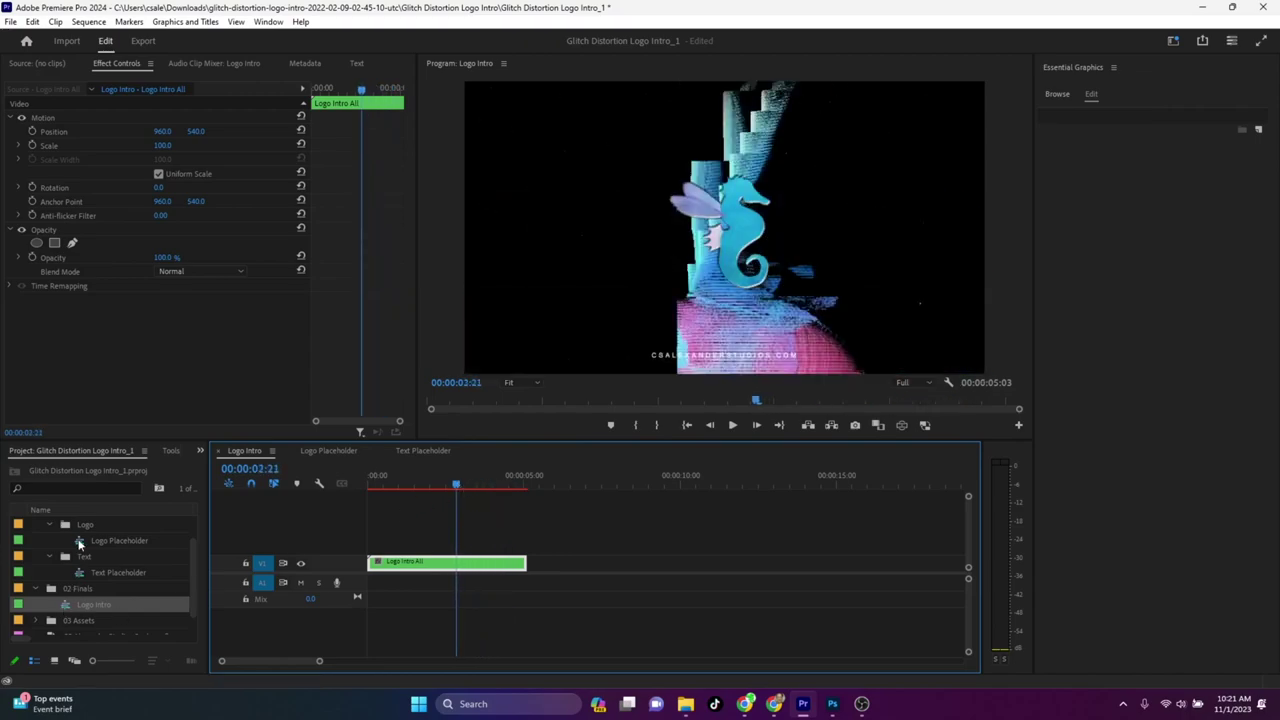
Set the logo's scale to 12 and horizontal position to 664 in Logo Placeholder, and check the result in Logo Intro
{"action": "double_click", "coordinate": [79, 543]}
{"action": "left_click_drag", "start_coordinate": [160, 145], "coordinate": [127, 131]}
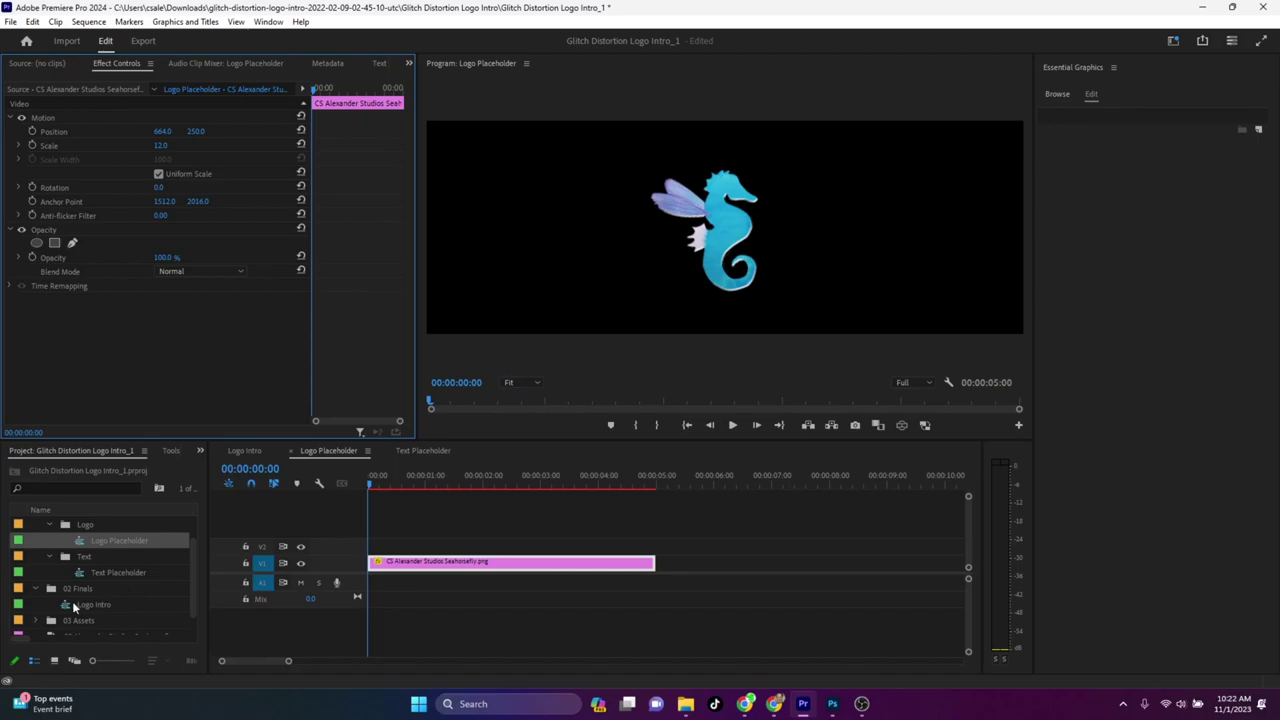
{"action": "double_click", "coordinate": [76, 607]}
{"action": "left_click", "coordinate": [493, 486]}
{"action": "left_click_drag", "start_coordinate": [493, 486], "coordinate": [449, 484]}
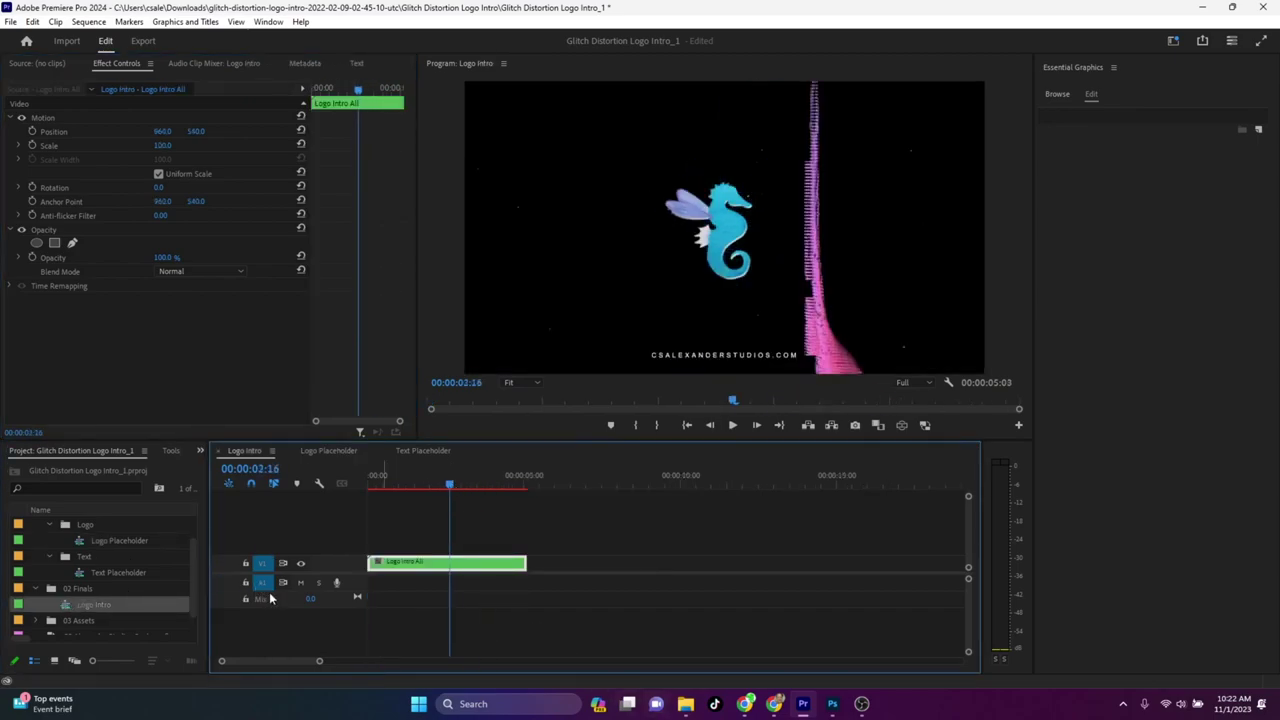
Add Corporation Reveal Logo.mp3 from the reveal-logo folder in Downloads to track A1 at the start of Logo Intro
{"action": "left_click", "coordinate": [686, 708]}
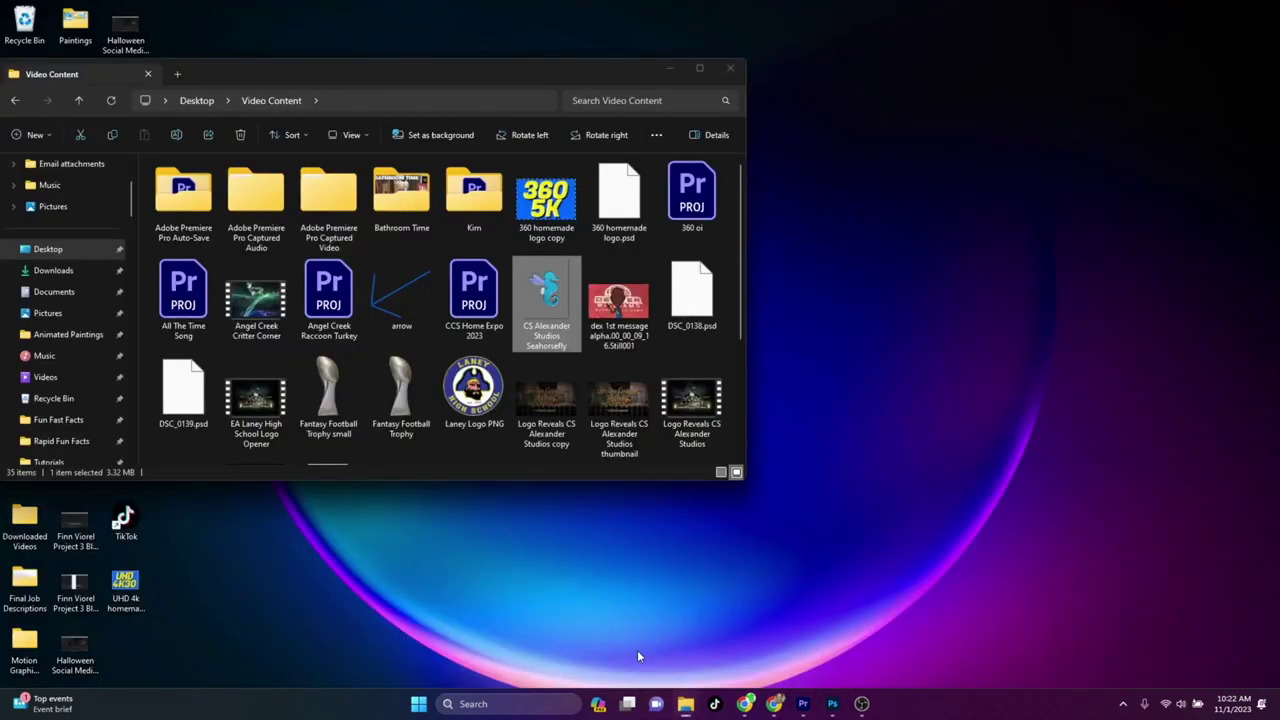
{"action": "left_click", "coordinate": [637, 650]}
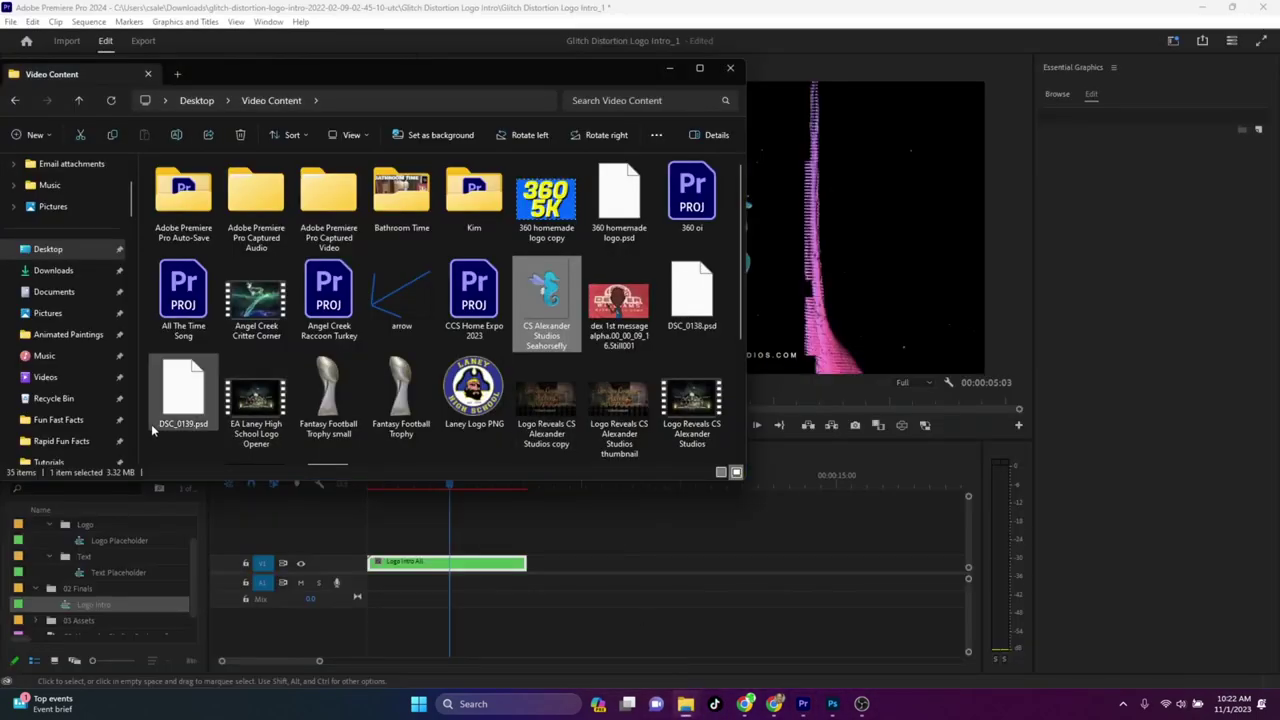
{"action": "left_click", "coordinate": [50, 270]}
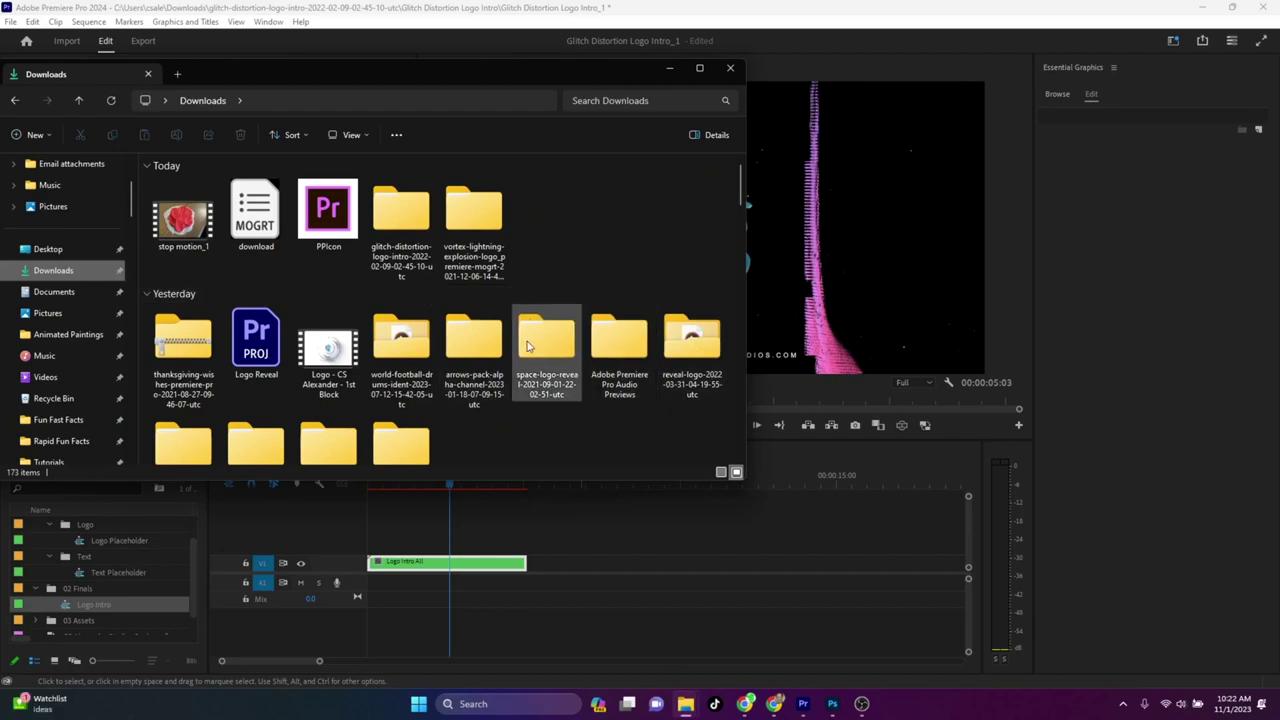
{"action": "double_click", "coordinate": [685, 345]}
{"action": "left_click_drag", "start_coordinate": [208, 207], "coordinate": [370, 585]}
{"action": "left_click", "coordinate": [669, 68]}
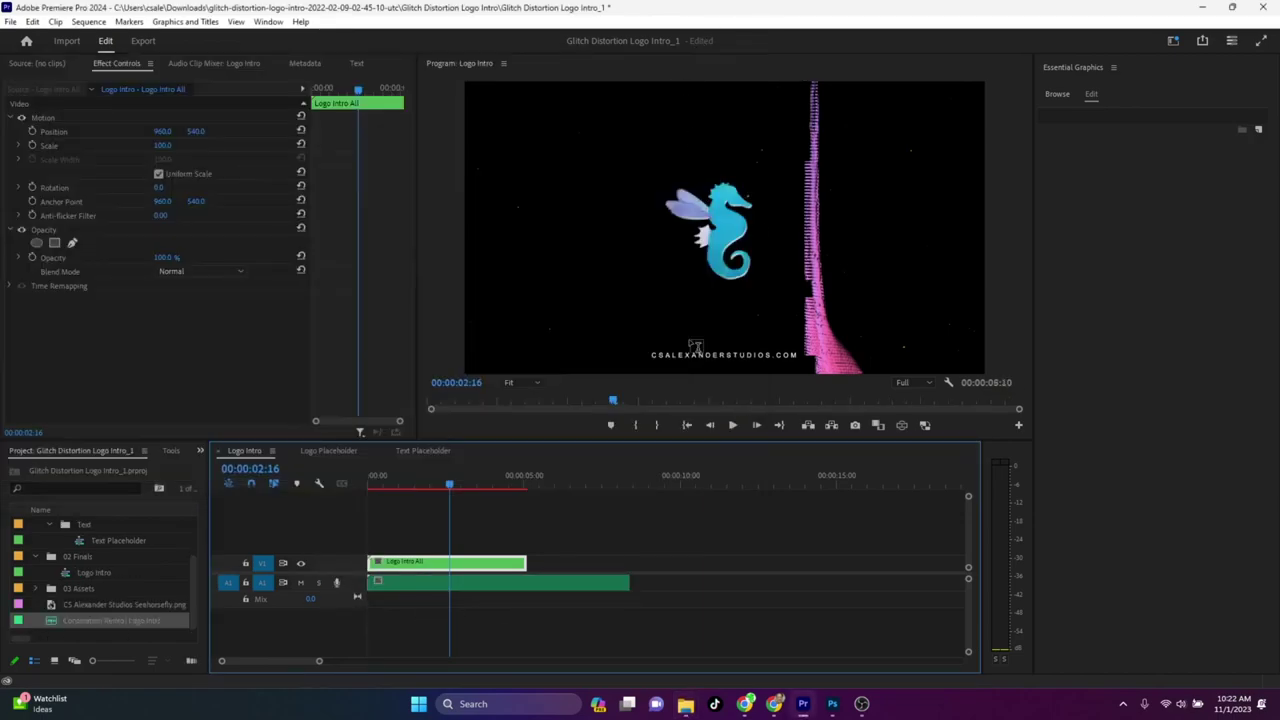
Trim the music clip to the end of the video clip and apply a Constant Power transition at its end
{"action": "left_click_drag", "start_coordinate": [628, 583], "coordinate": [526, 598]}
{"action": "right_click", "coordinate": [525, 584]}
{"action": "left_click", "coordinate": [571, 562]}
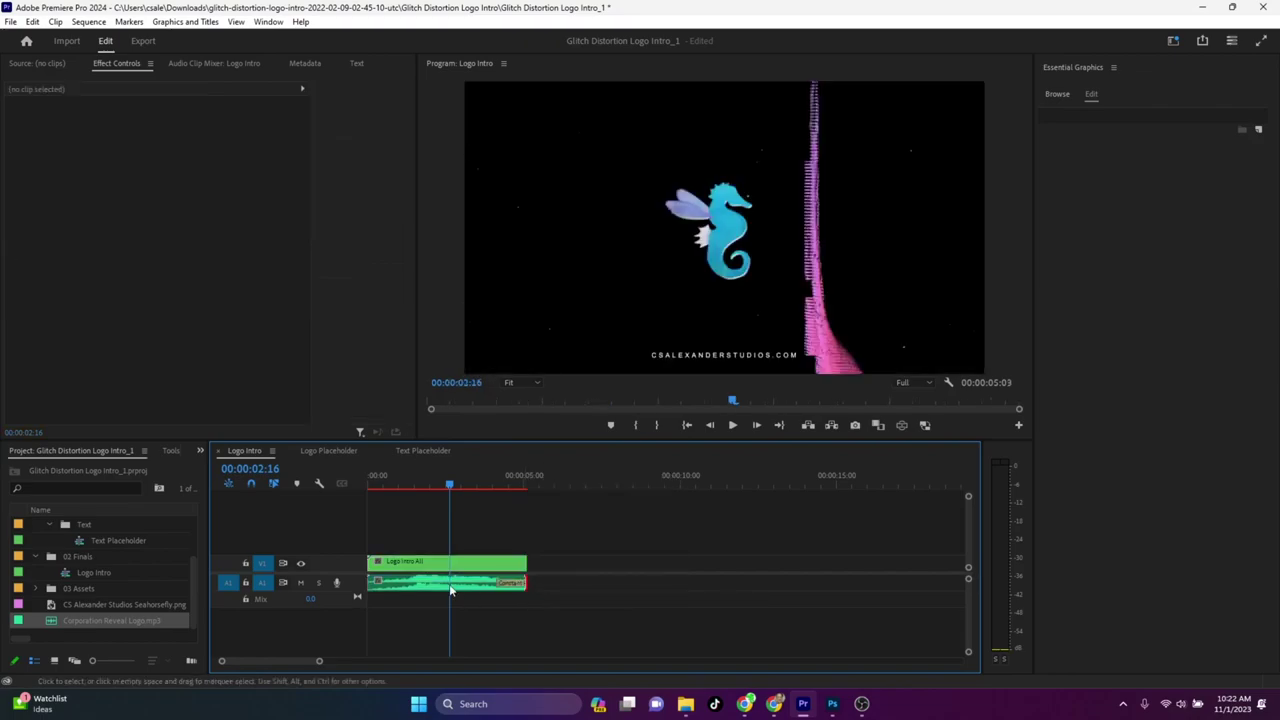
Adjust the music clip's audio gain and play the Logo Intro sequence from the start to check it
{"action": "right_click", "coordinate": [453, 590]}
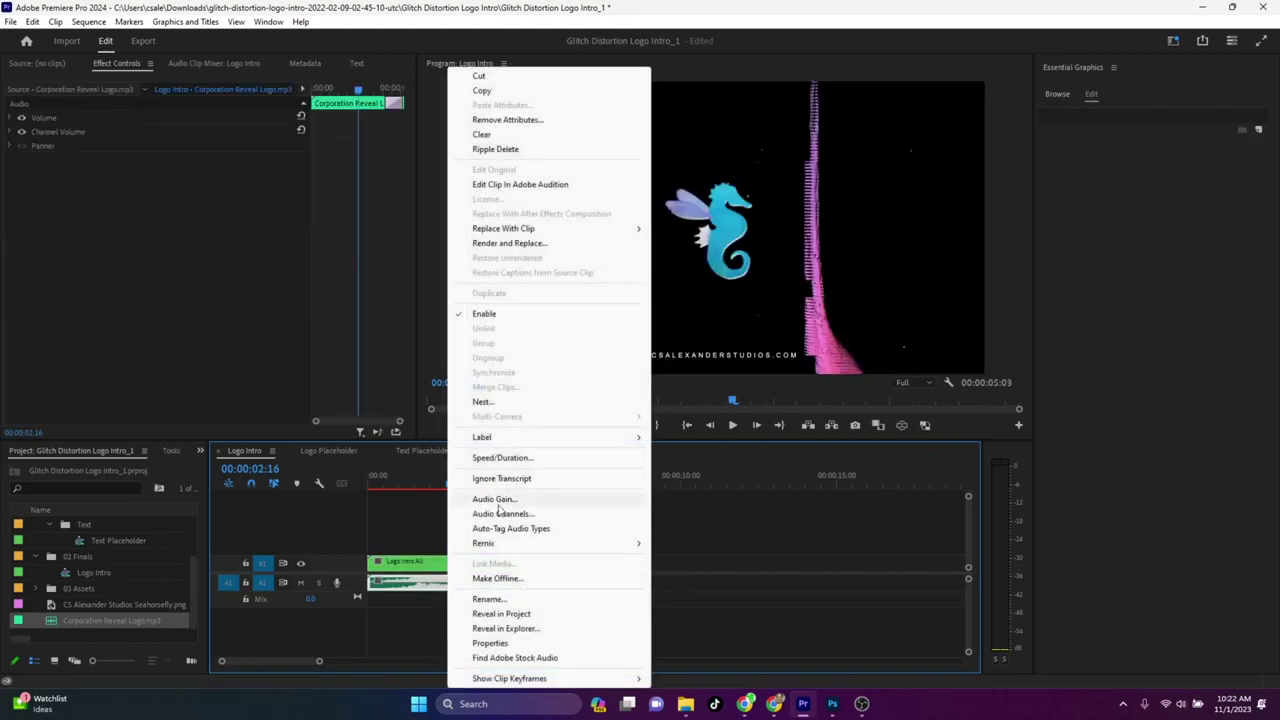
{"action": "left_click", "coordinate": [494, 499]}
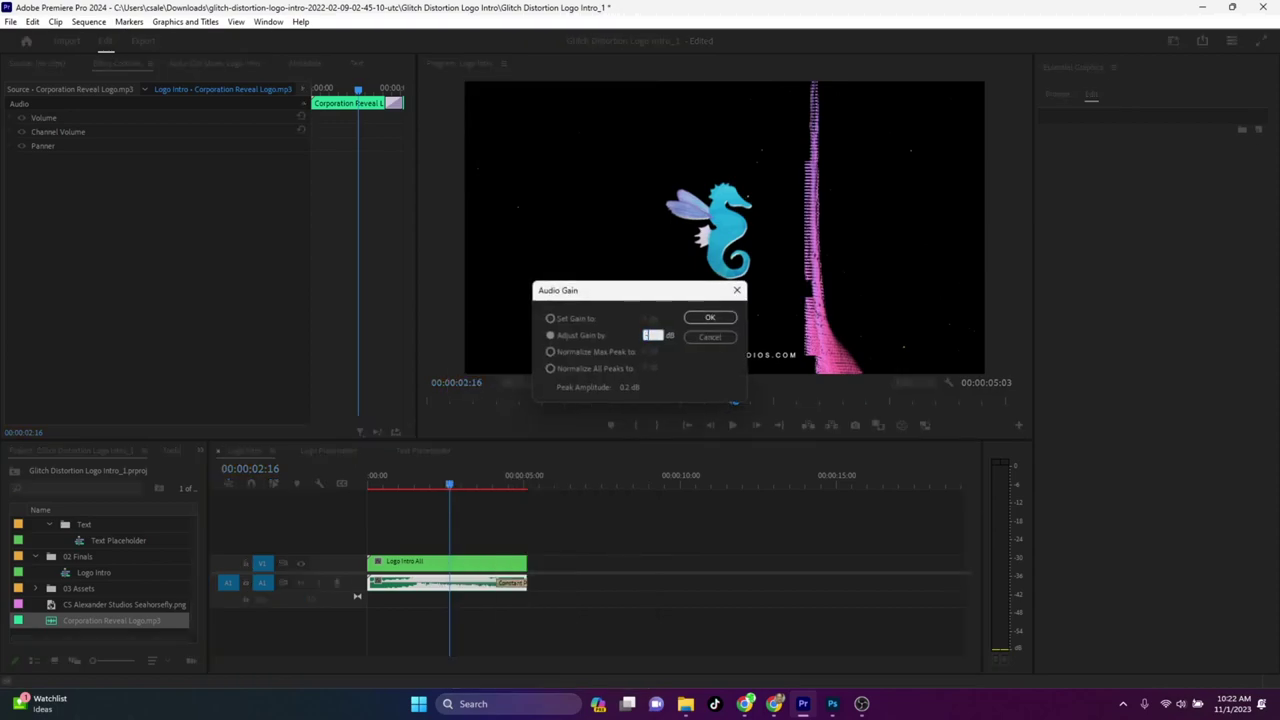
{"action": "key", "text": "Home"}
{"action": "key", "text": "space"}
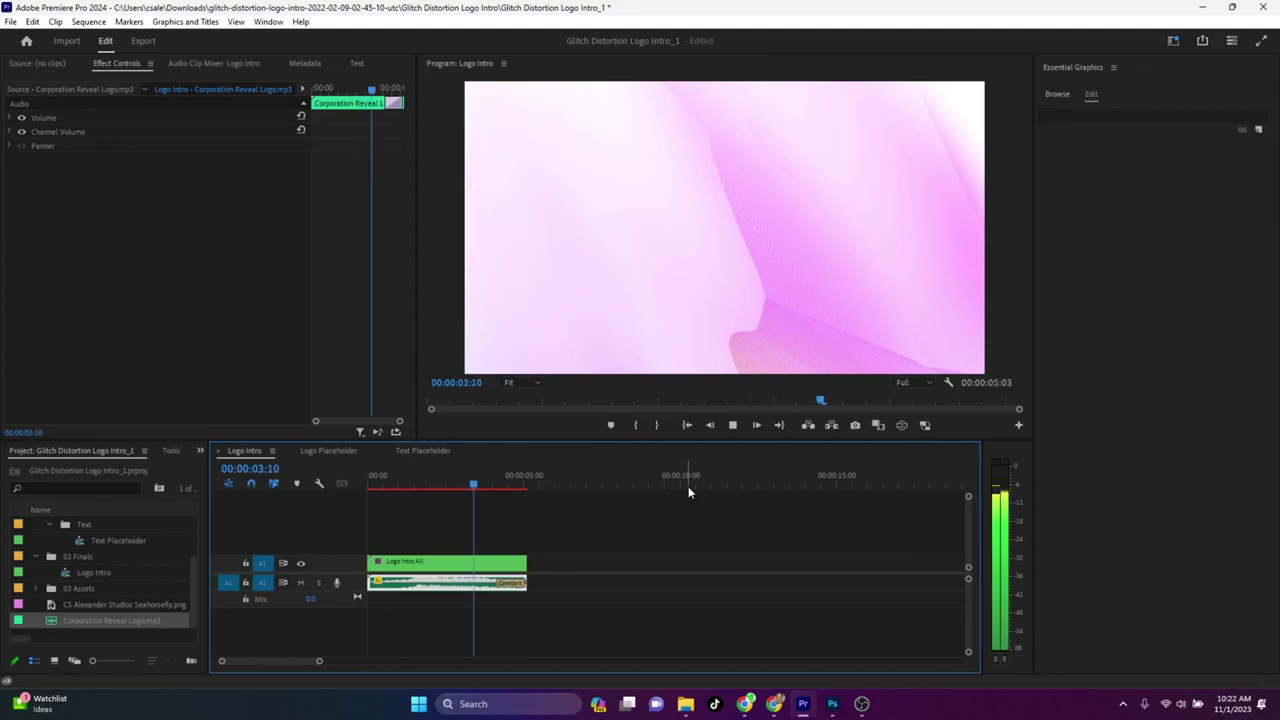
{"action": "key", "text": "space"}
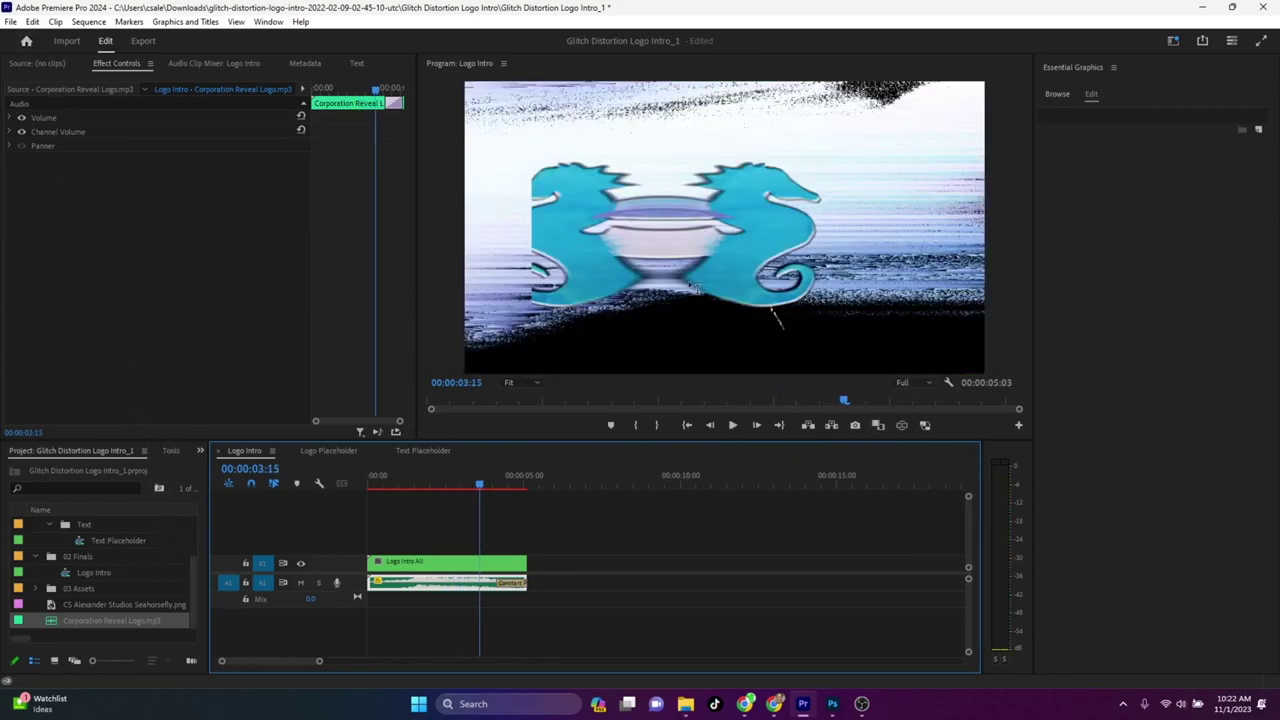
Set the Program monitor's playback resolution to 1/4 and play the Logo Intro sequence from the start
{"action": "left_click", "coordinate": [926, 386]}
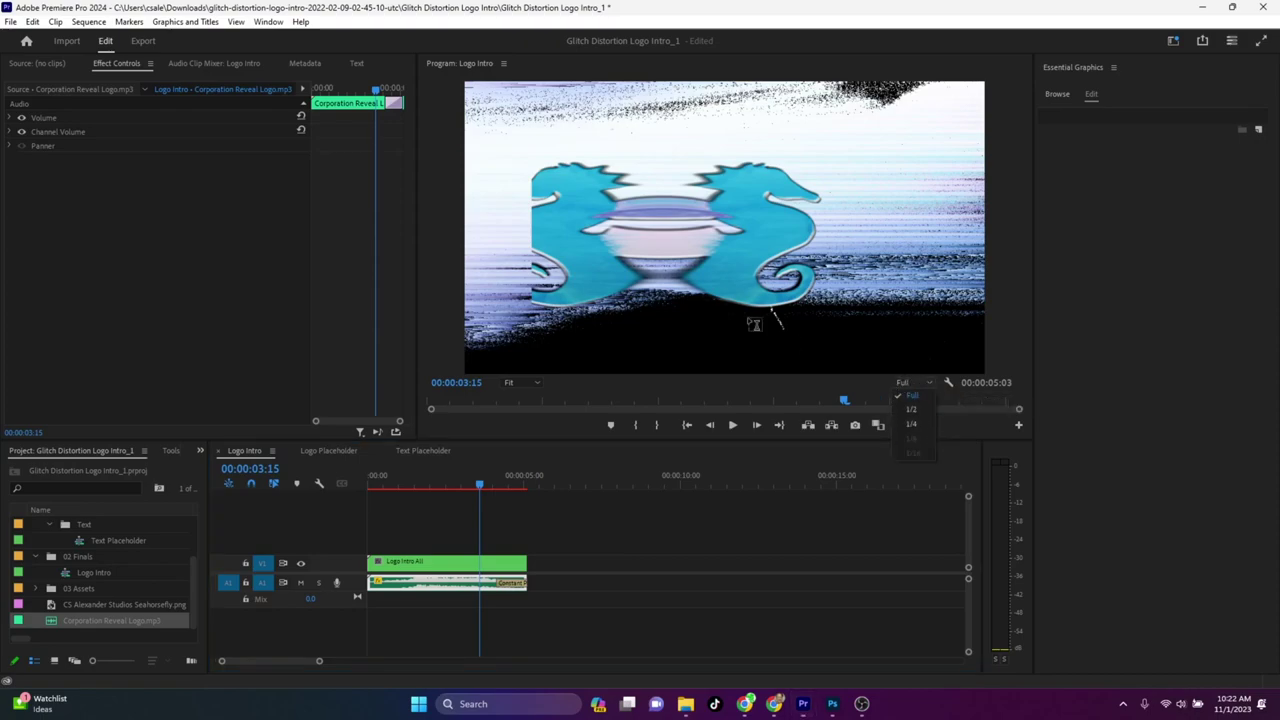
{"action": "left_click", "coordinate": [916, 424]}
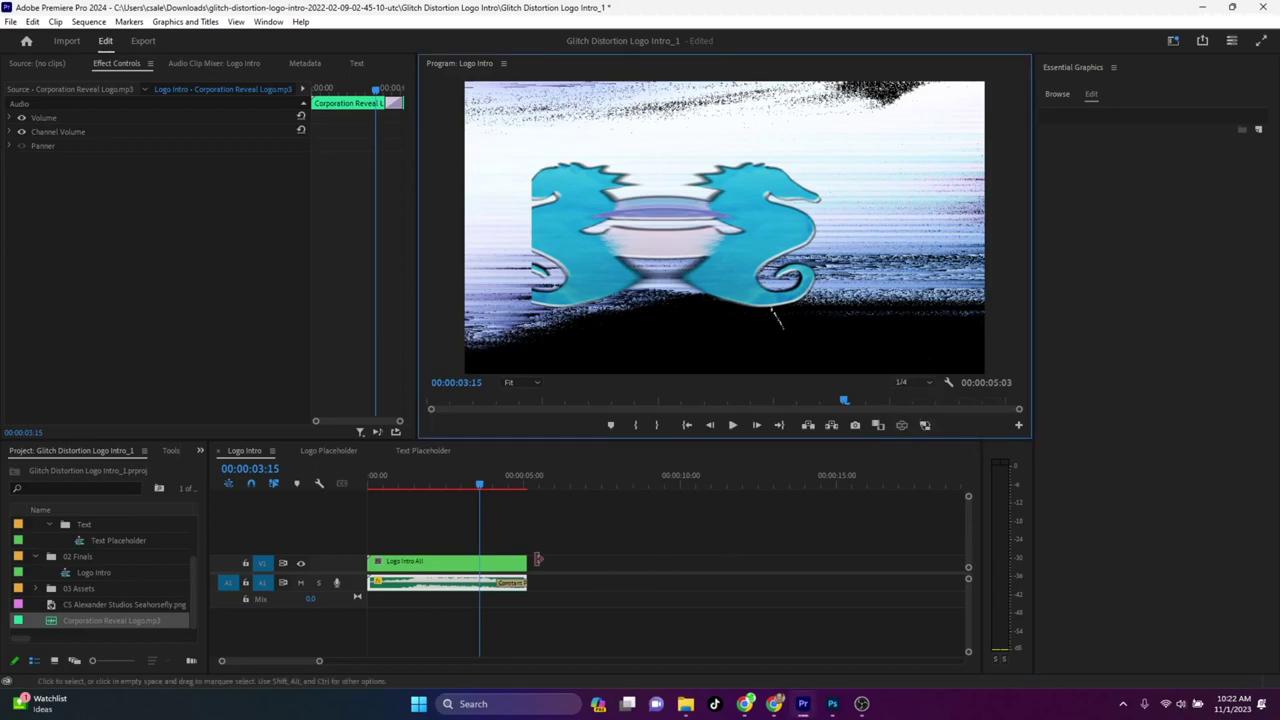
{"action": "left_click_drag", "start_coordinate": [480, 486], "coordinate": [328, 484]}
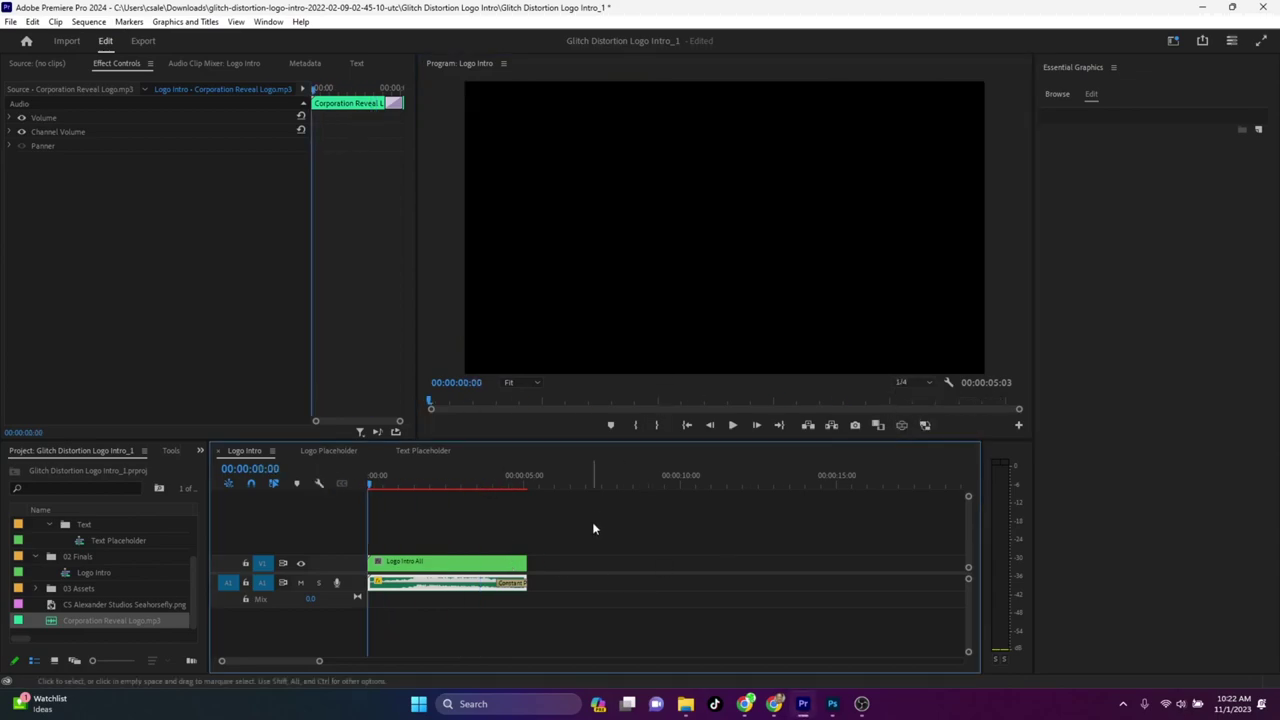
{"action": "left_click", "coordinate": [731, 426]}
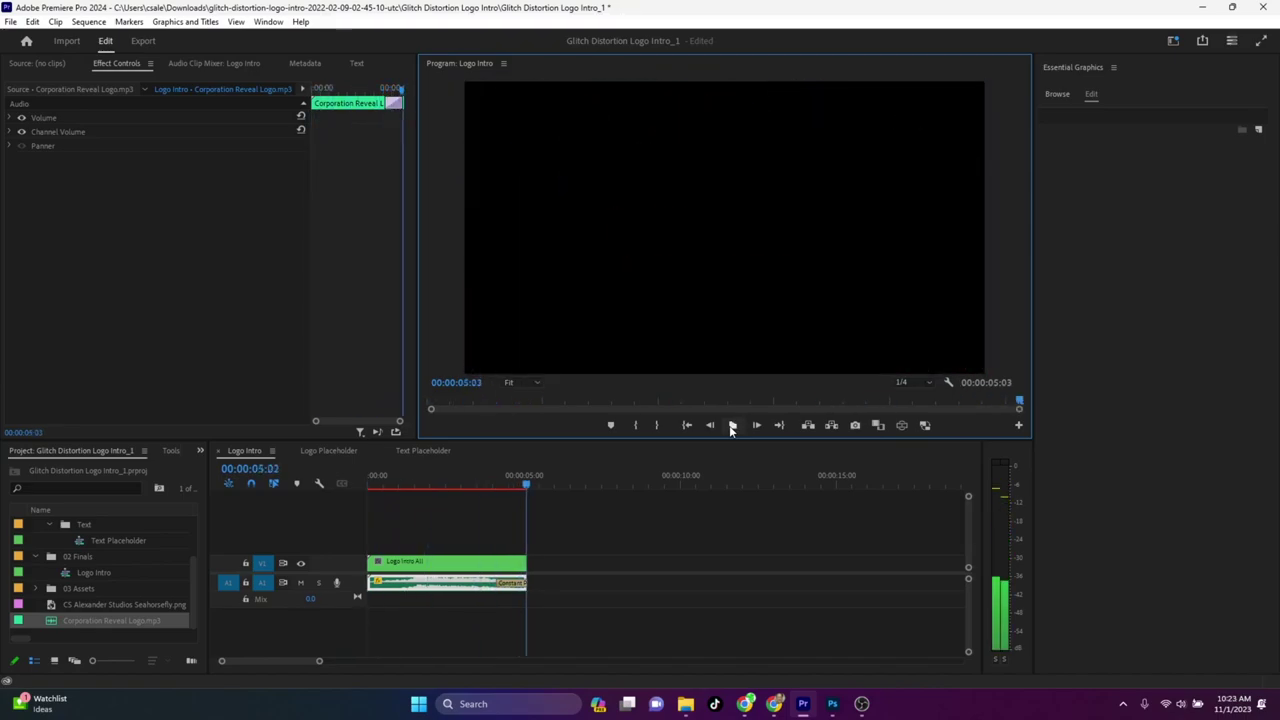
Set up a media file export of Logo Intro named Logo Reveal - Your Name - Block, saved in the Tutorials folder
{"action": "left_click", "coordinate": [143, 41]}
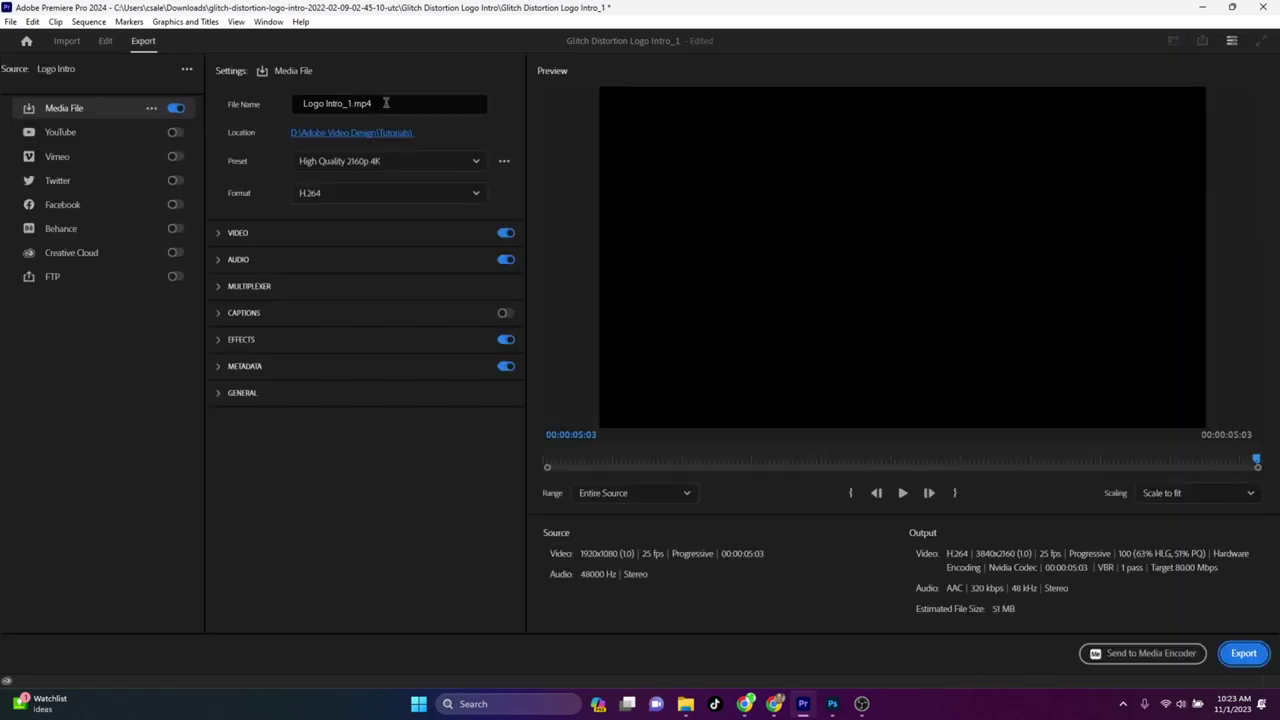
{"action": "left_click", "coordinate": [383, 103]}
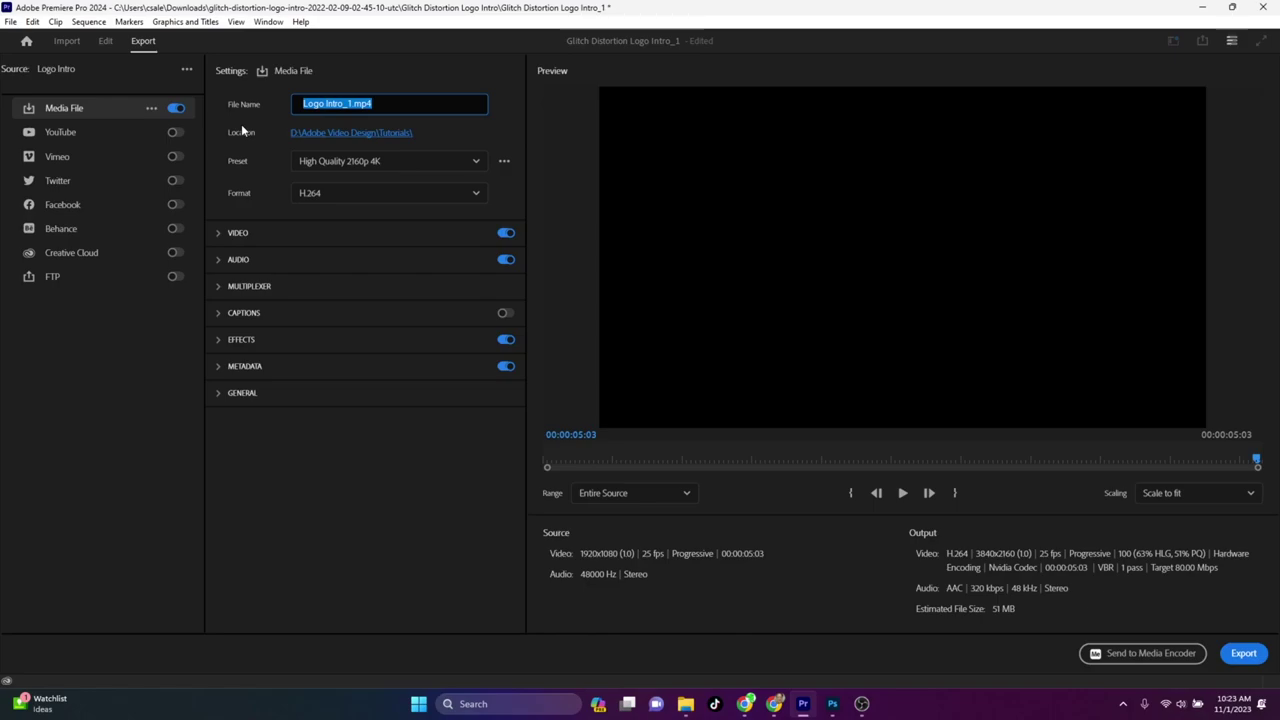
{"action": "type", "text": "You"}
{"action": "key", "text": "BackSpace"}
{"action": "key", "text": "BackSpace"}
{"action": "key", "text": "BackSpace"}
{"action": "type", "text": "Logo Reveal - Your Nam"}
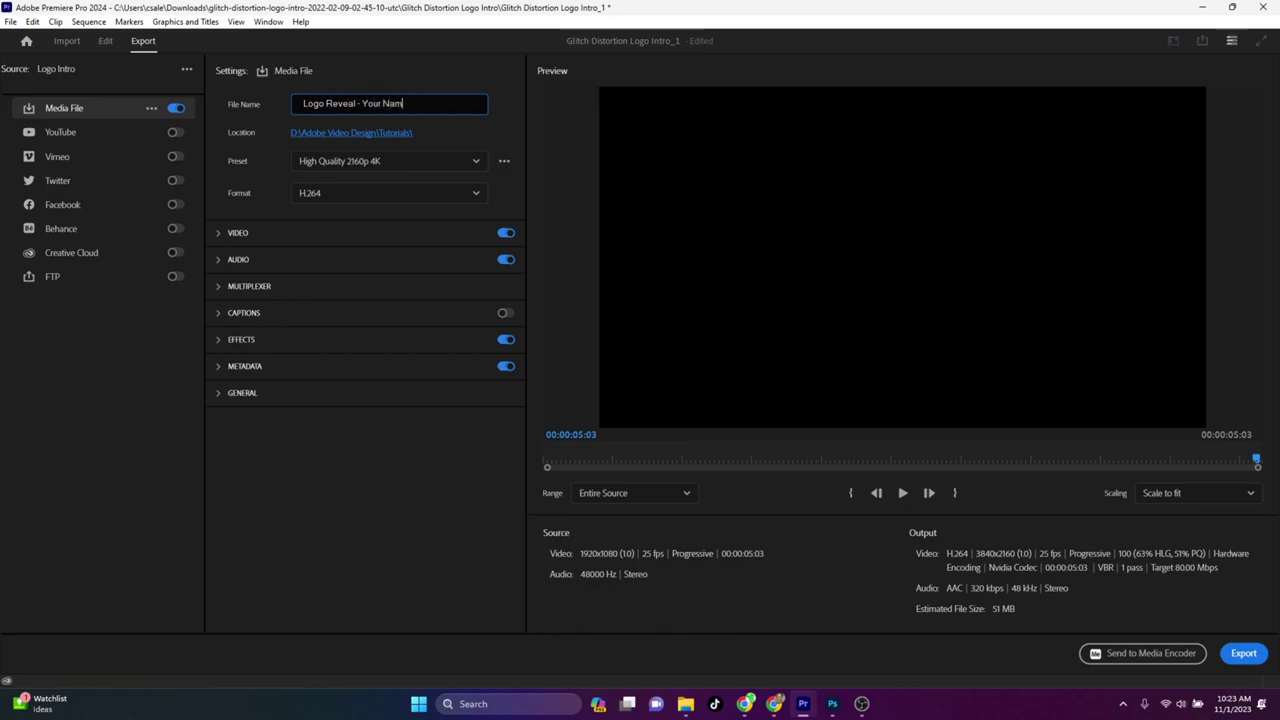
{"action": "type", "text": "e - Block"}
{"action": "left_click", "coordinate": [345, 134]}
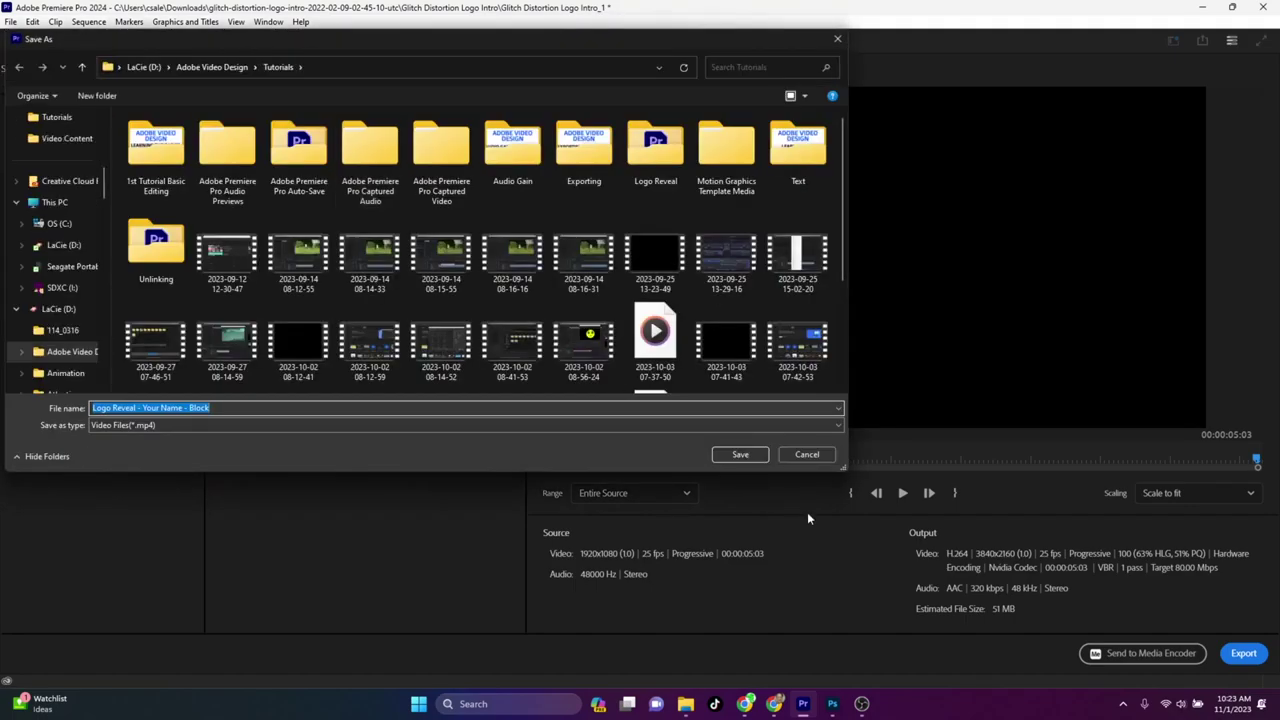
{"action": "left_click", "coordinate": [741, 455]}
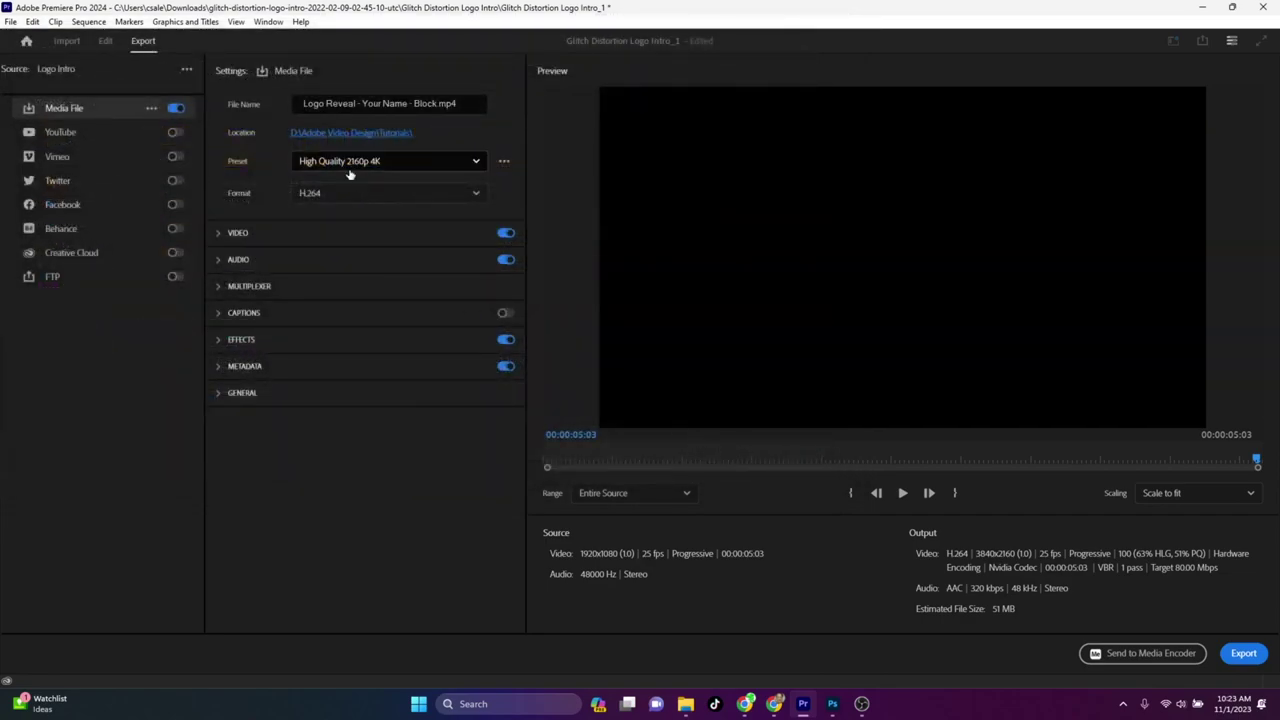